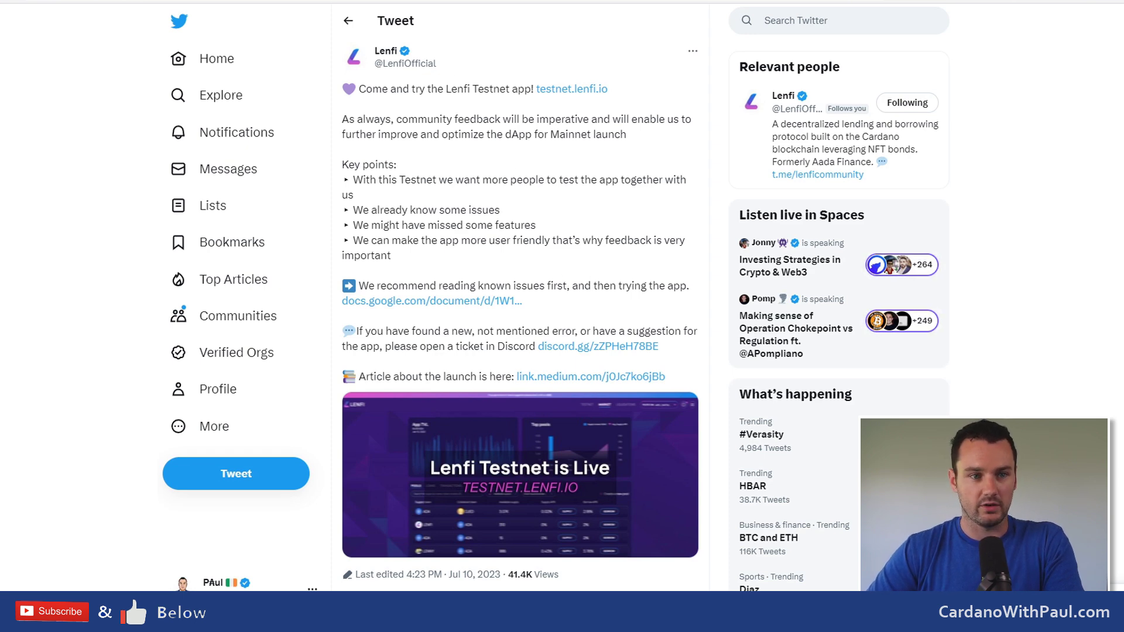
Step: Open the known-issues document linked in the Lenfi tweet and read through its table of testnet app errors
{"action": "left_click", "coordinate": [432, 300]}
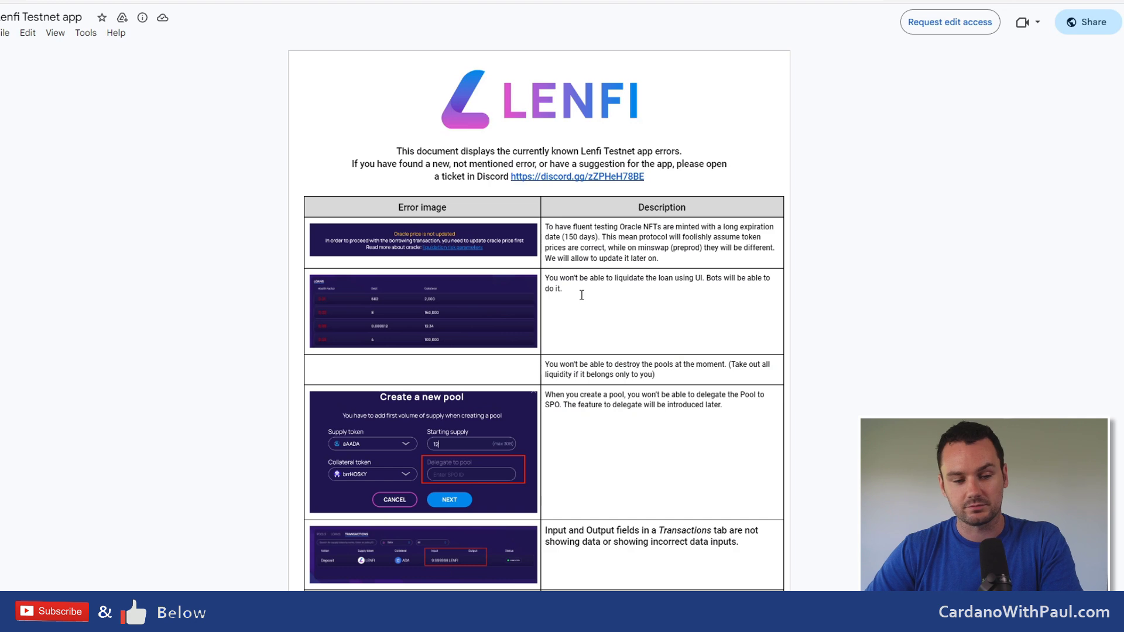
{"action": "scroll", "coordinate": [583, 295], "scroll_direction": "down", "scroll_amount": 5}
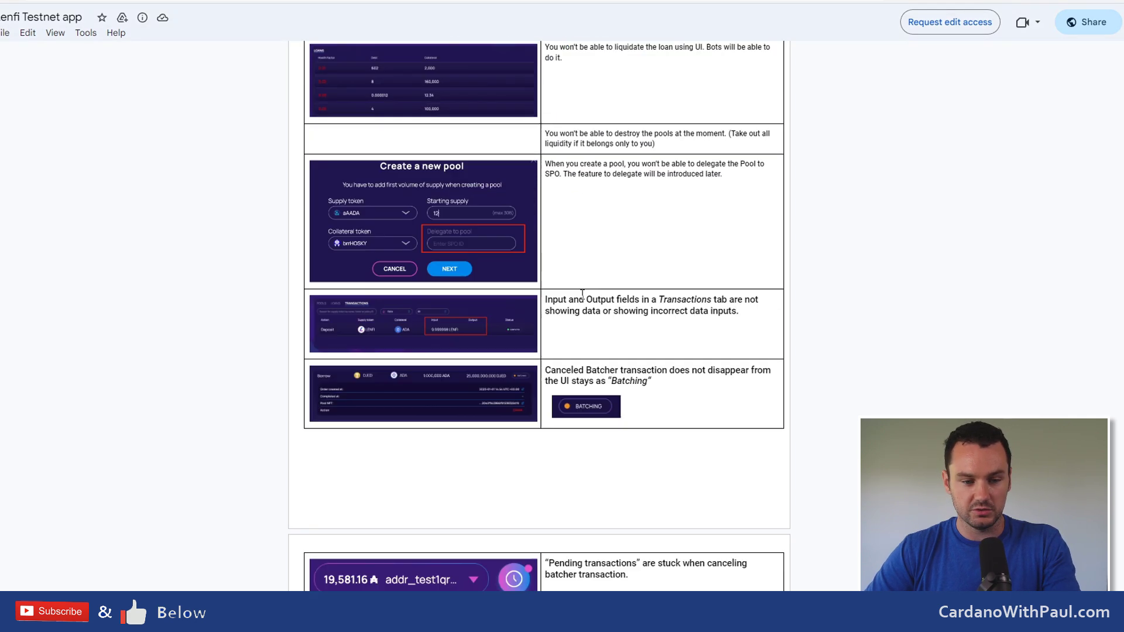
{"action": "scroll", "coordinate": [583, 295], "scroll_direction": "down", "scroll_amount": 5}
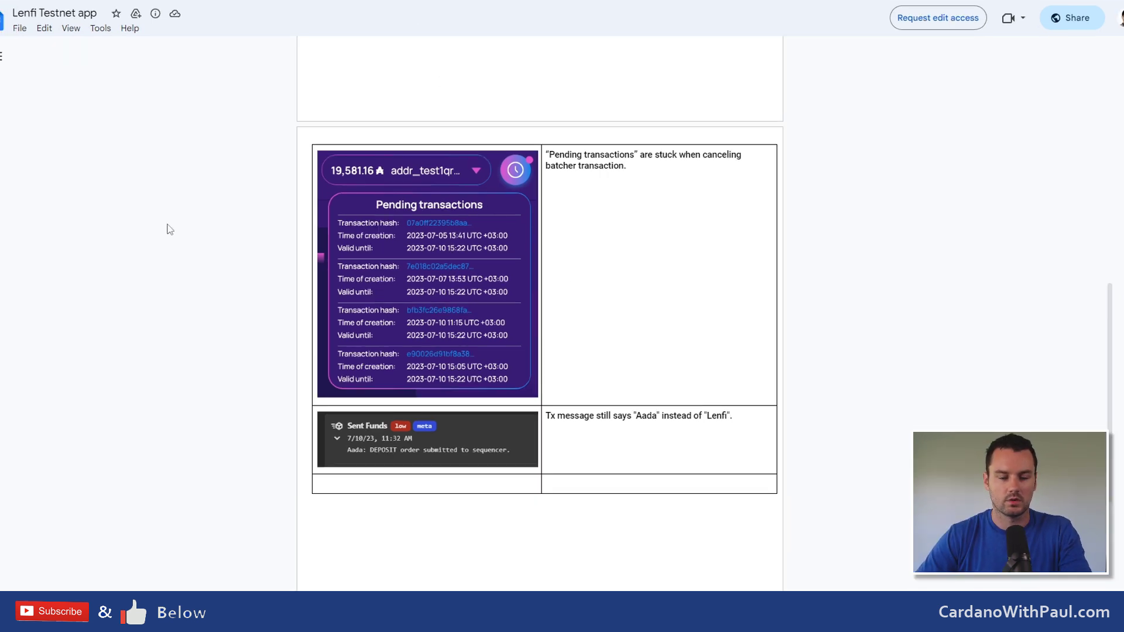
Step: Switch to the Lenfi testnet app and open its market page to look over the charts and pools
{"action": "left_click", "coordinate": [520, 3]}
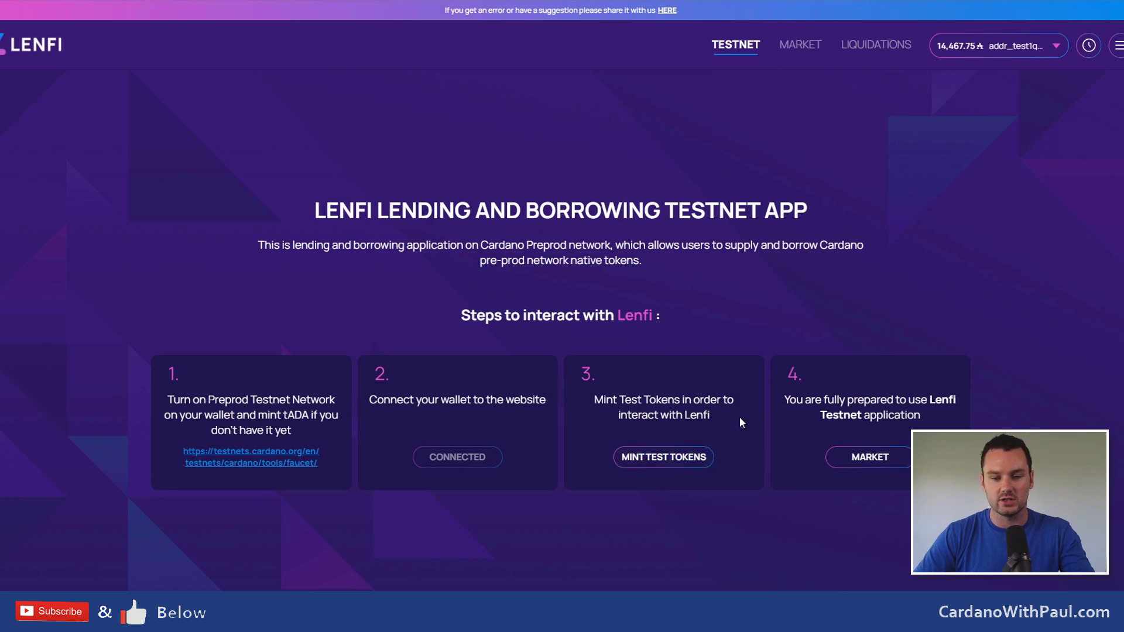
{"action": "left_click", "coordinate": [803, 48]}
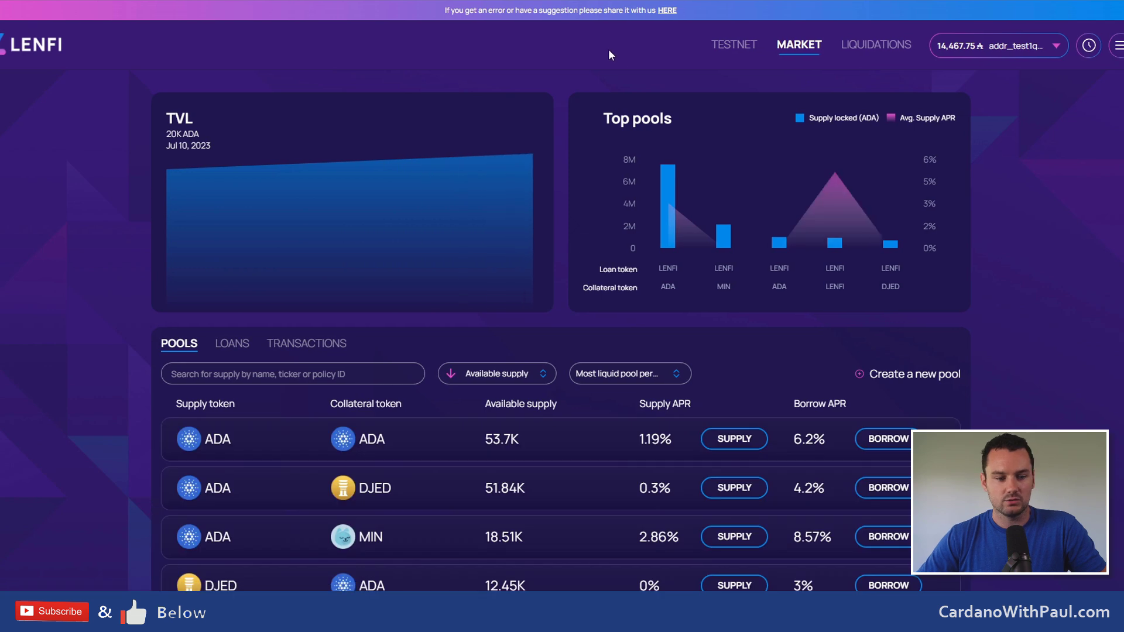
{"action": "scroll", "coordinate": [117, 304], "scroll_direction": "down", "scroll_amount": 1}
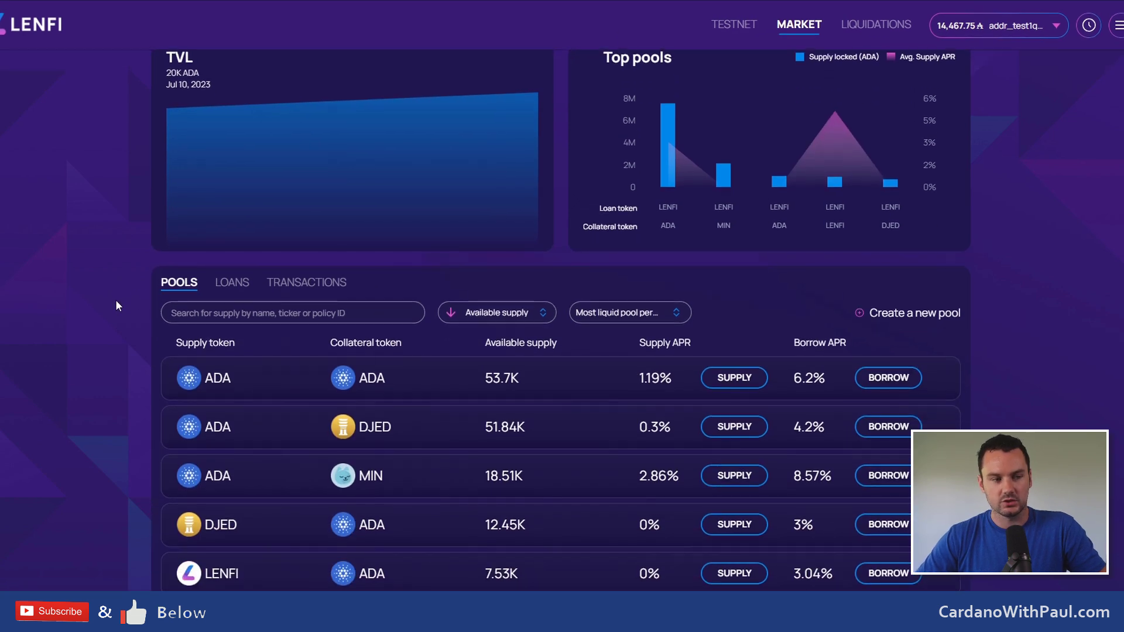
{"action": "scroll", "coordinate": [114, 305], "scroll_direction": "up", "scroll_amount": 1}
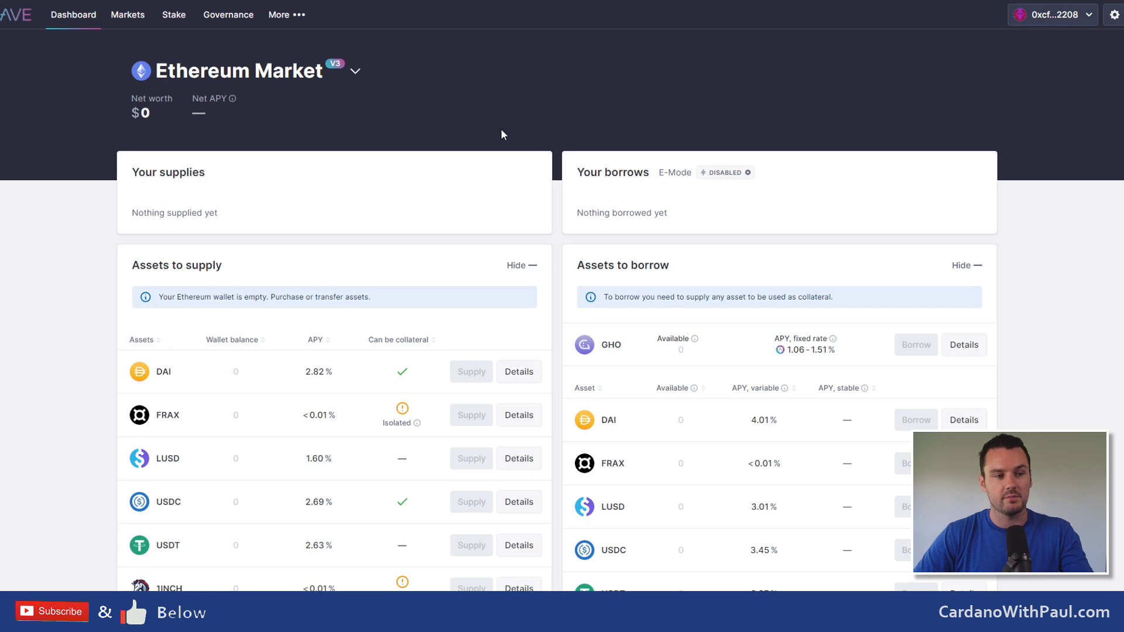
Step: Review the assets to supply and assets to borrow in Aave's Ethereum Market for comparison
{"action": "scroll", "coordinate": [532, 202], "scroll_direction": "down", "scroll_amount": 1}
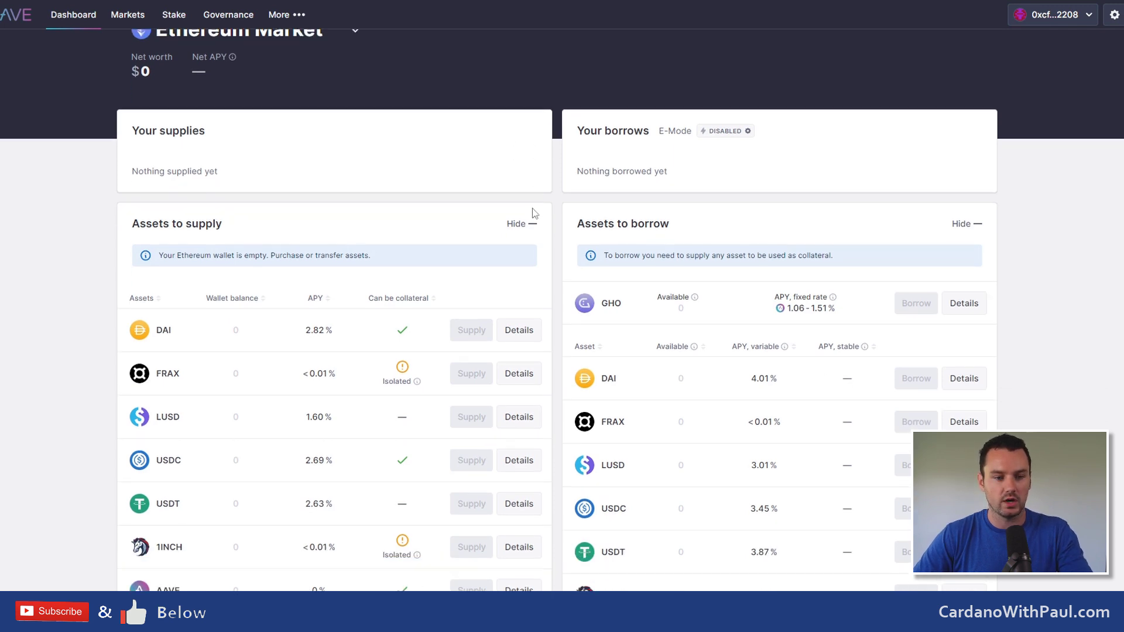
{"action": "scroll", "coordinate": [534, 213], "scroll_direction": "down", "scroll_amount": 2}
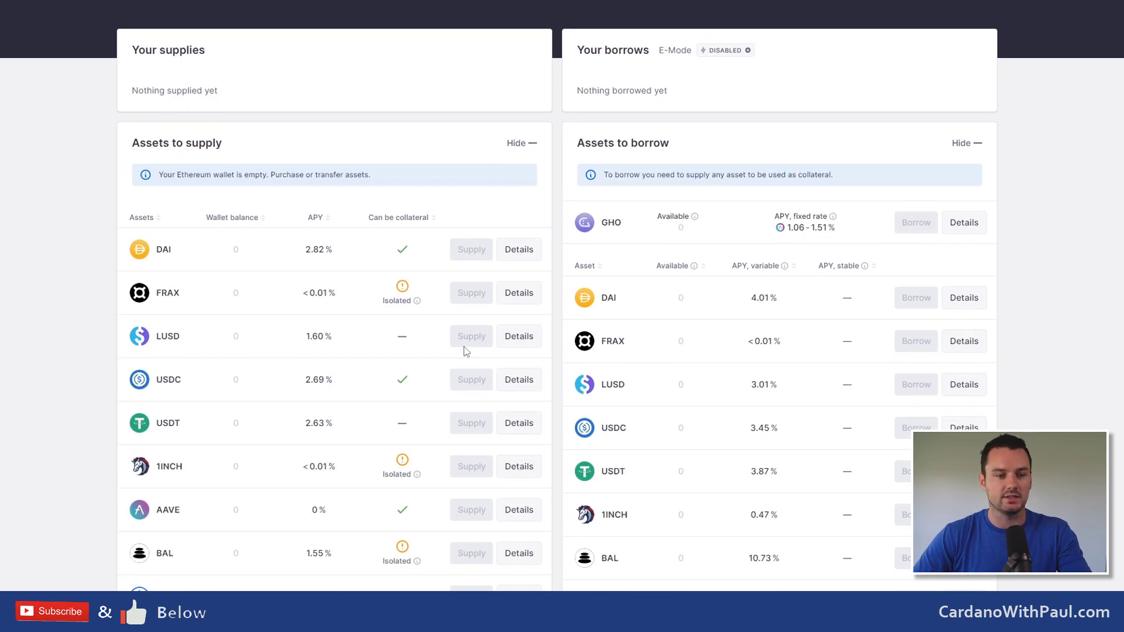
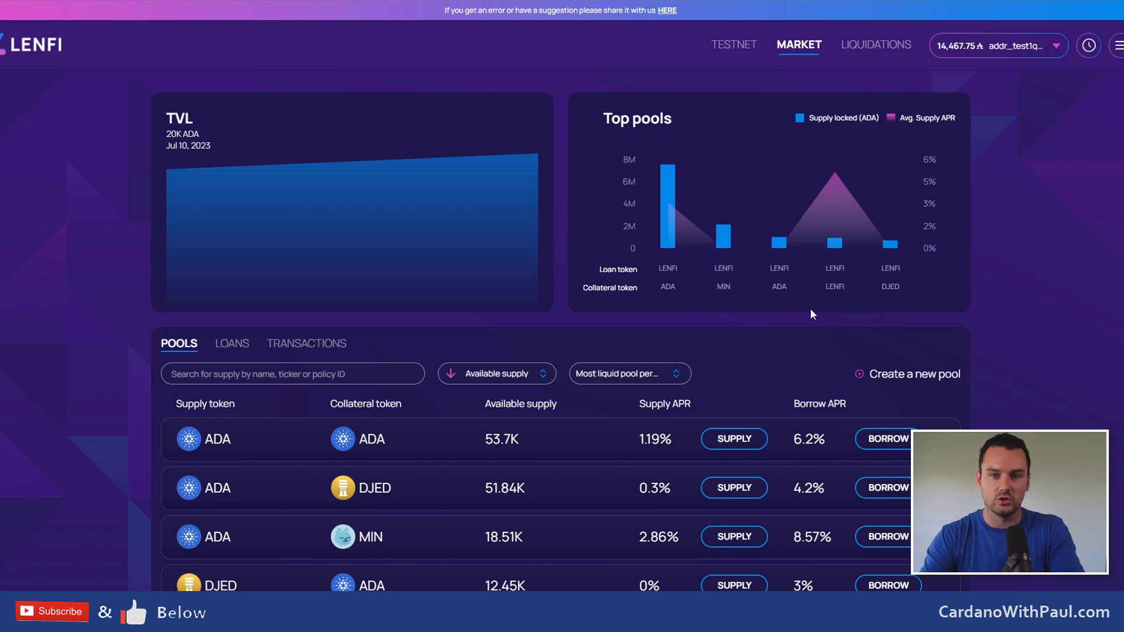
Step: Browse the full list of Lenfi lending pools, examining supply and collateral tokens, available supply and APRs
{"action": "scroll", "coordinate": [811, 290], "scroll_direction": "down", "scroll_amount": 2}
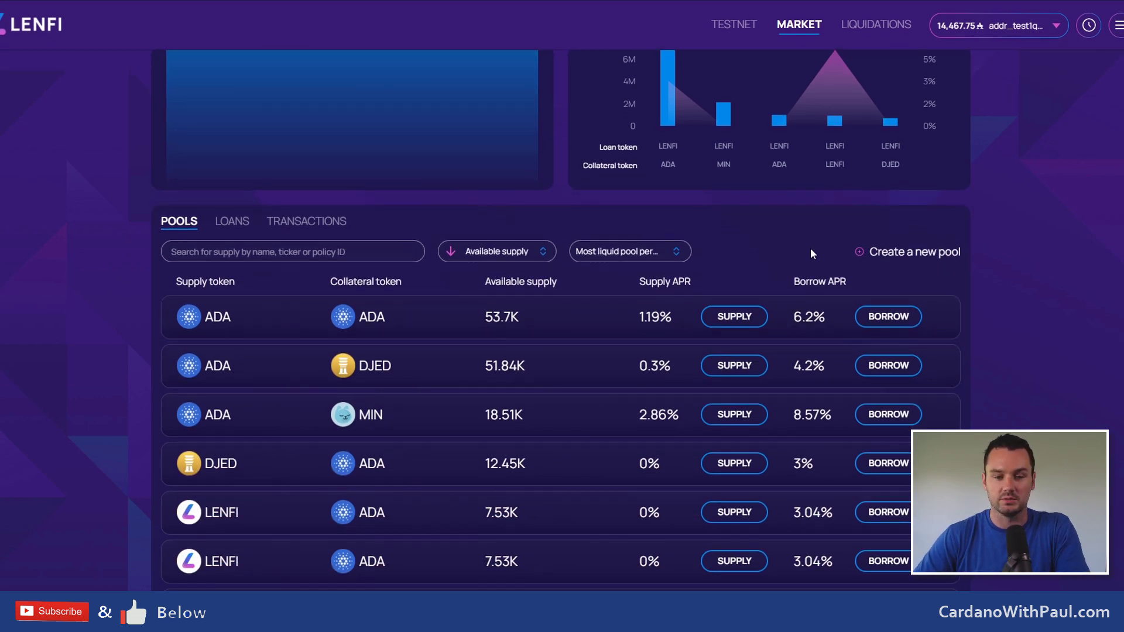
{"action": "scroll", "coordinate": [562, 333], "scroll_direction": "down", "scroll_amount": 12}
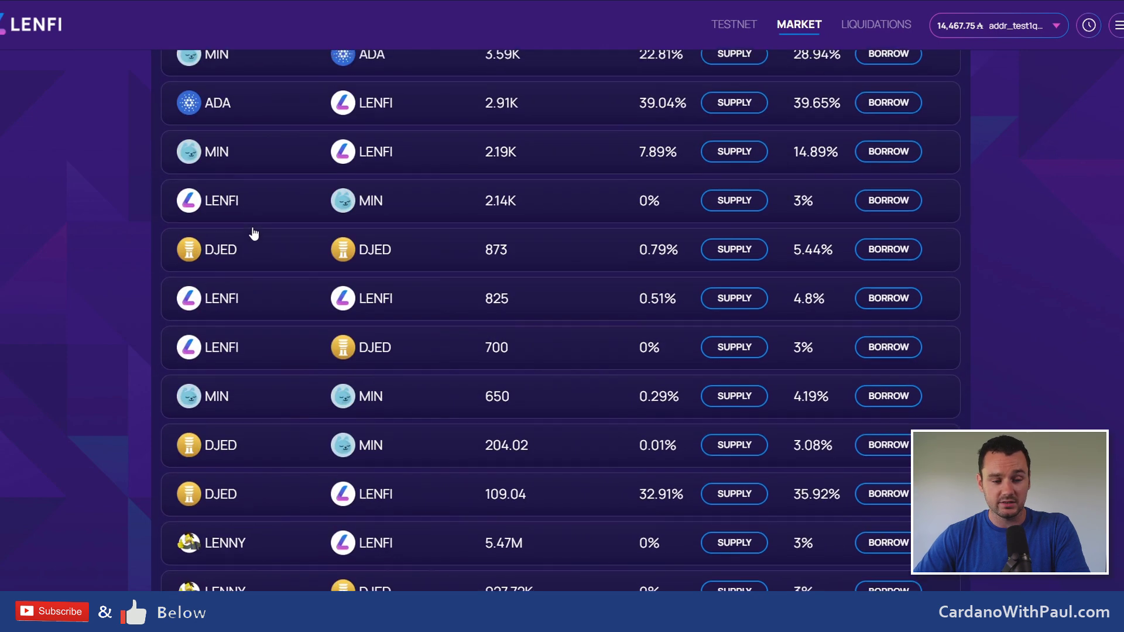
{"action": "scroll", "coordinate": [271, 294], "scroll_direction": "down", "scroll_amount": 1}
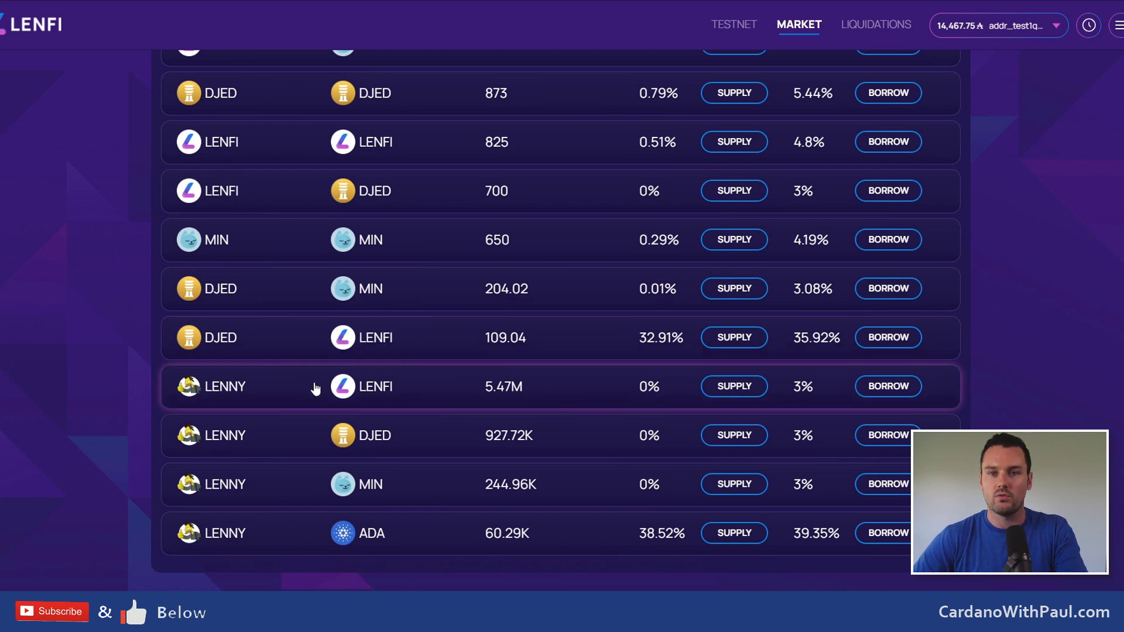
{"action": "scroll", "coordinate": [313, 385], "scroll_direction": "up", "scroll_amount": 5}
{"action": "scroll", "coordinate": [314, 385], "scroll_direction": "up", "scroll_amount": 9}
{"action": "scroll", "coordinate": [310, 384], "scroll_direction": "down", "scroll_amount": 1}
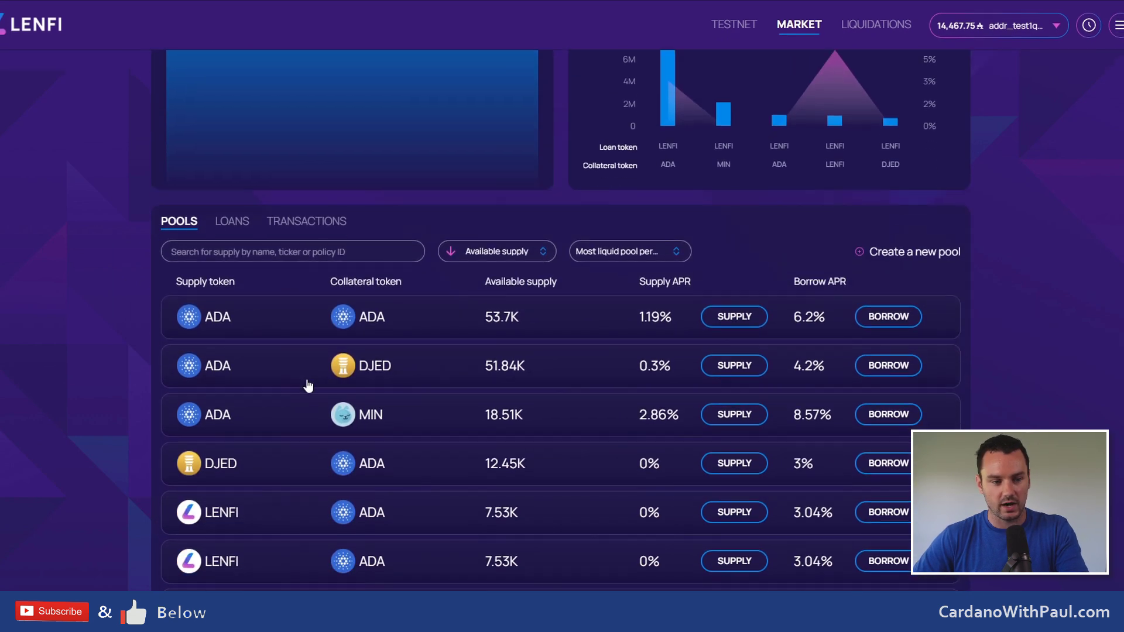
Step: Examine the sorting and filtering options for the pools list, including supply APR and pools with own deposits or loans
{"action": "left_click", "coordinate": [525, 255]}
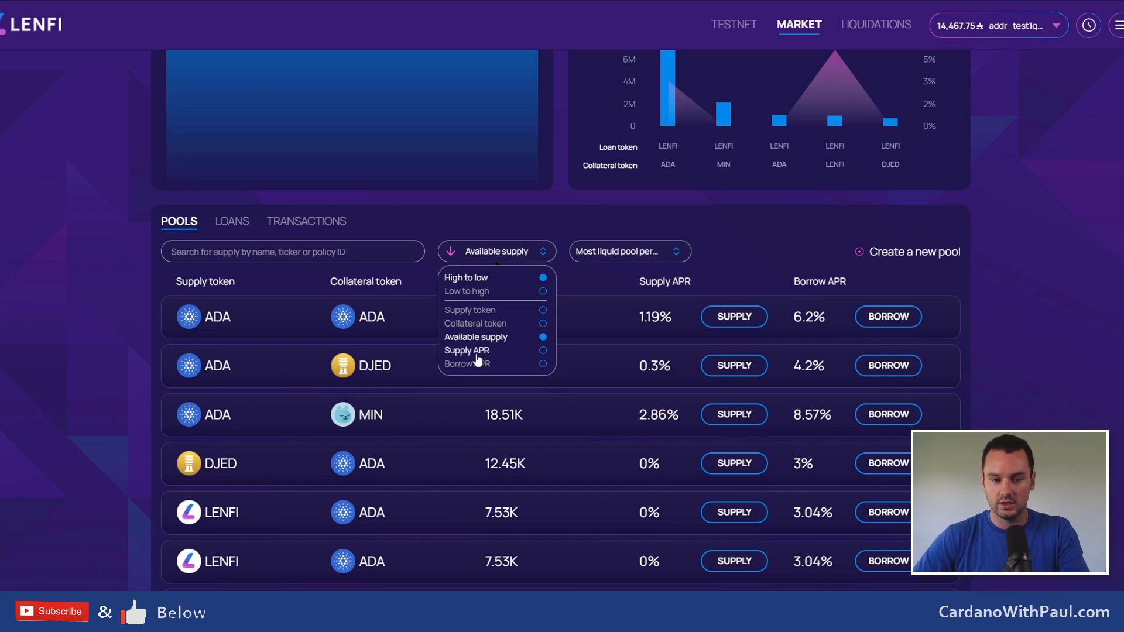
{"action": "left_click", "coordinate": [645, 254]}
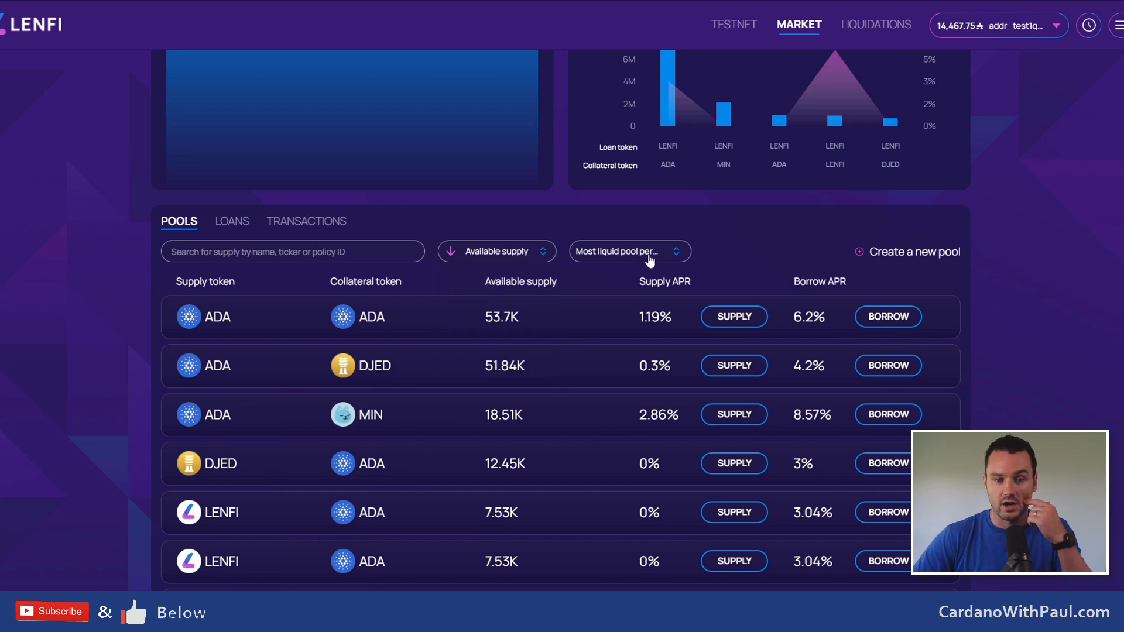
{"action": "left_click", "coordinate": [644, 254]}
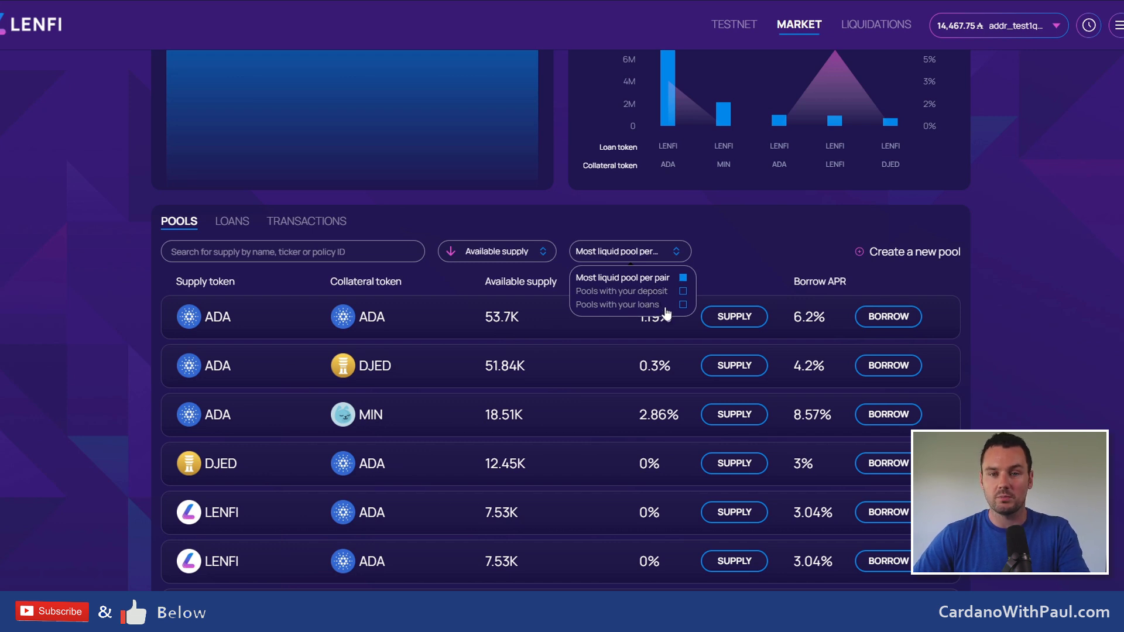
{"action": "left_click", "coordinate": [705, 256]}
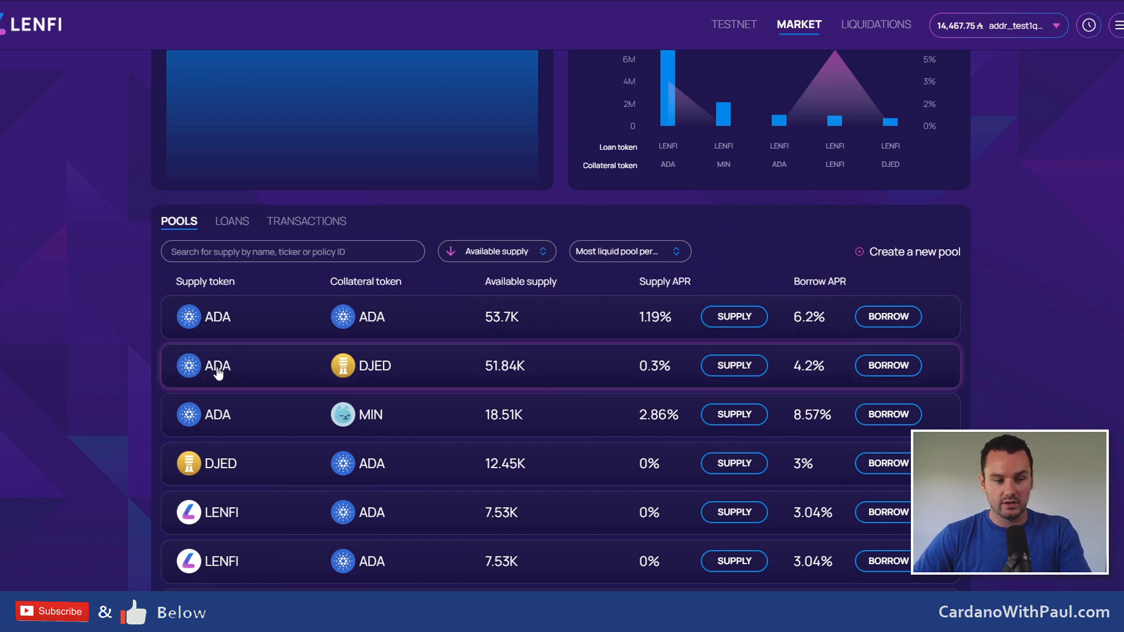
{"action": "mouse_move", "coordinate": [336, 368]}
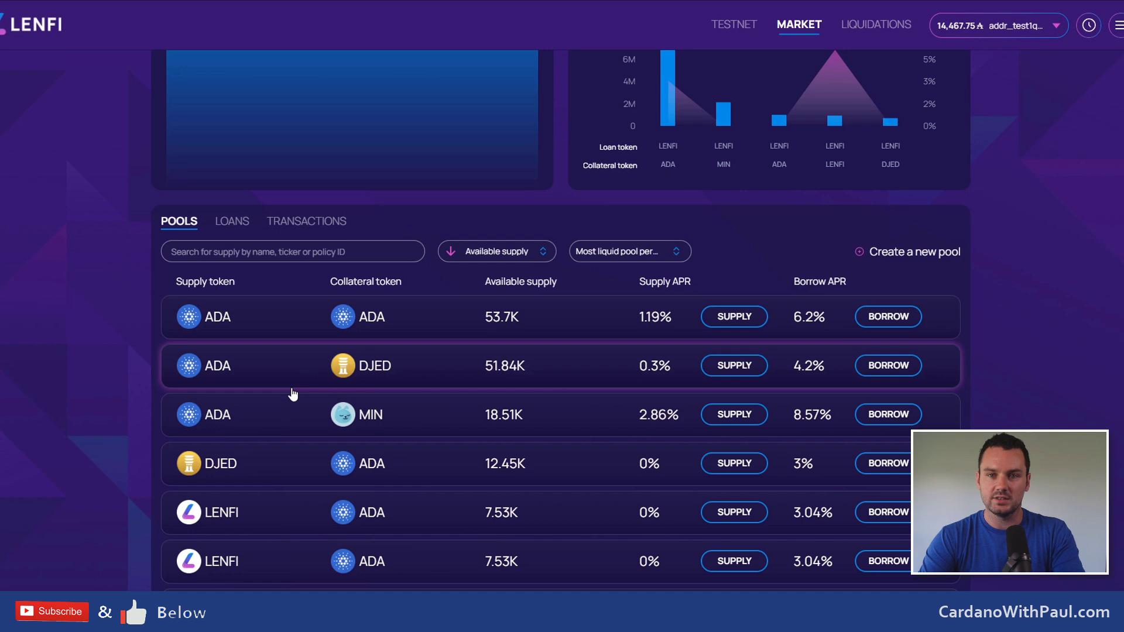
Step: Start a new pool with LENNY as supply token and ADA as collateral token, and close the form without creating it
{"action": "scroll", "coordinate": [293, 394], "scroll_direction": "up", "scroll_amount": 2}
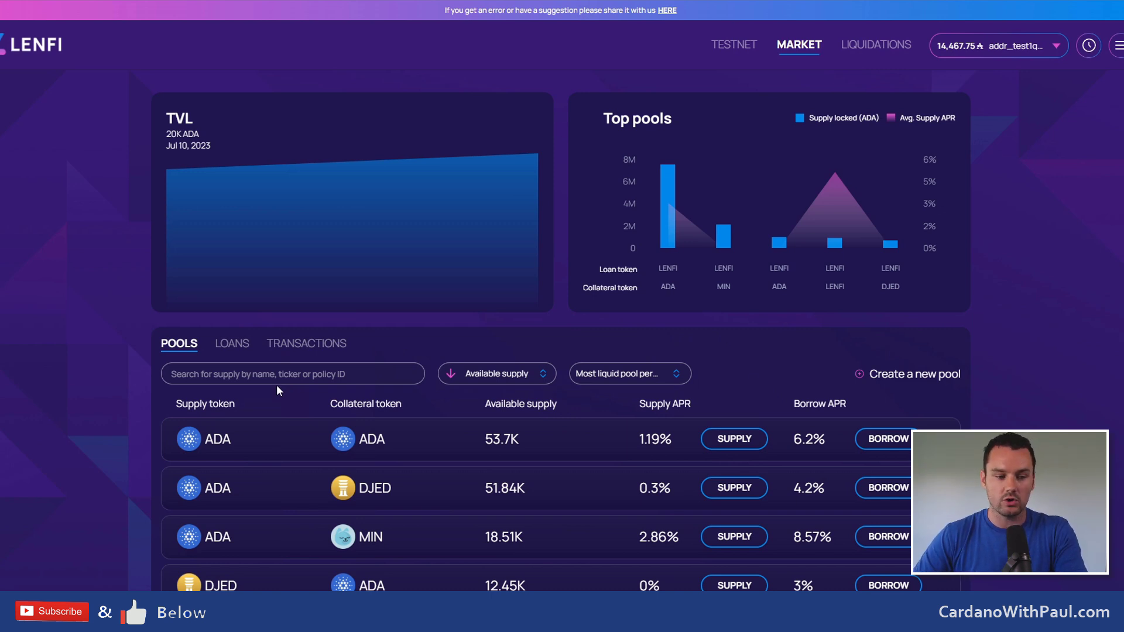
{"action": "left_click", "coordinate": [877, 376]}
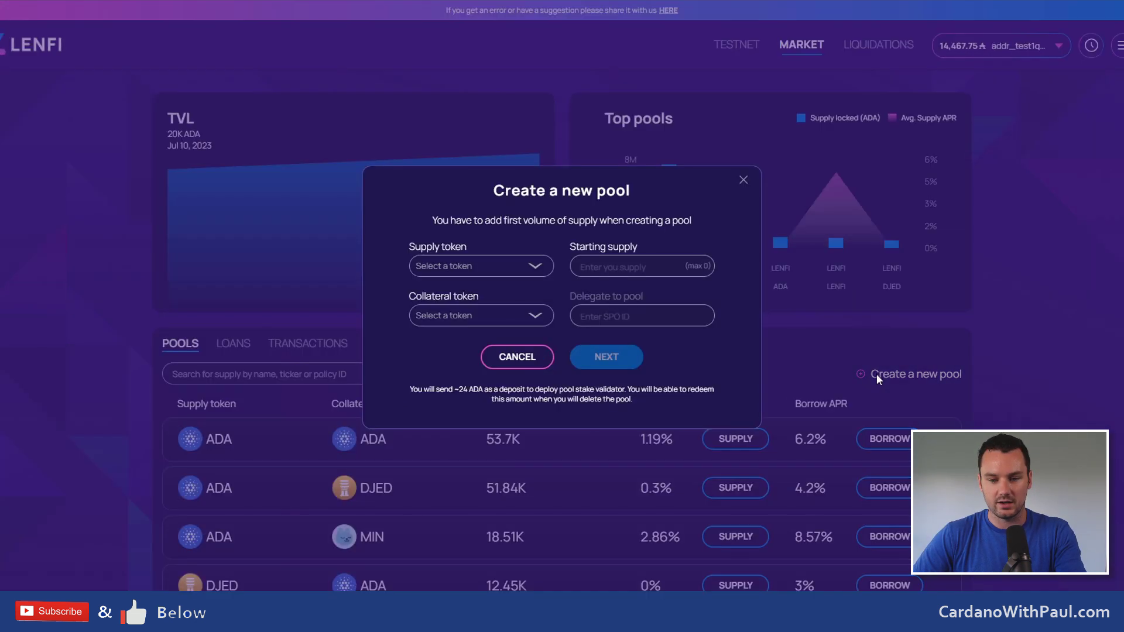
{"action": "left_click", "coordinate": [529, 267]}
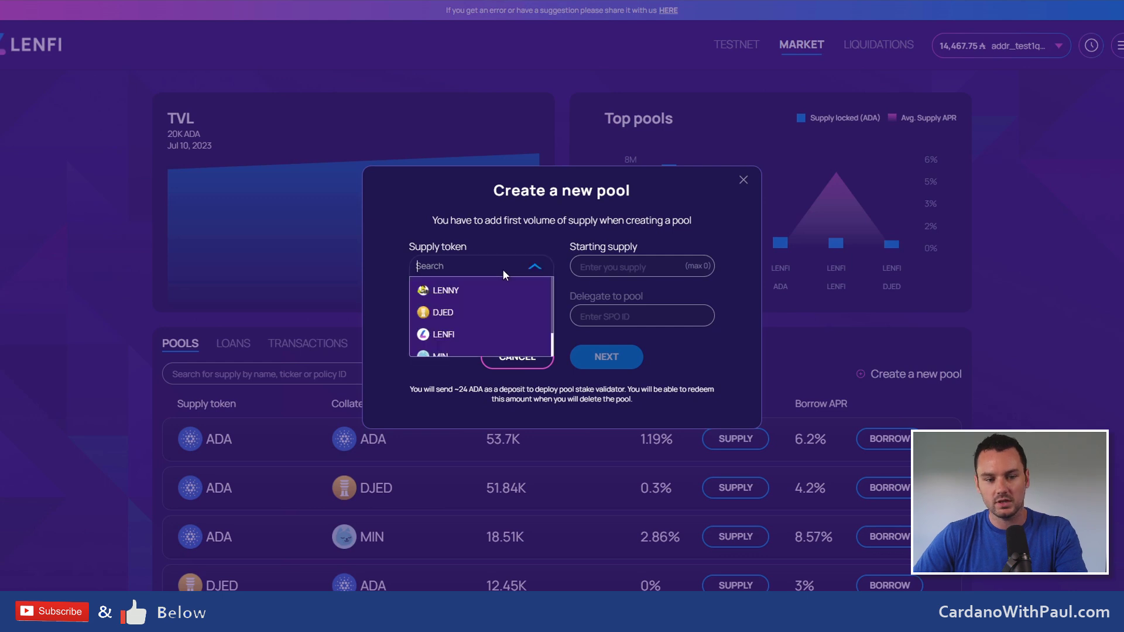
{"action": "left_click", "coordinate": [479, 293]}
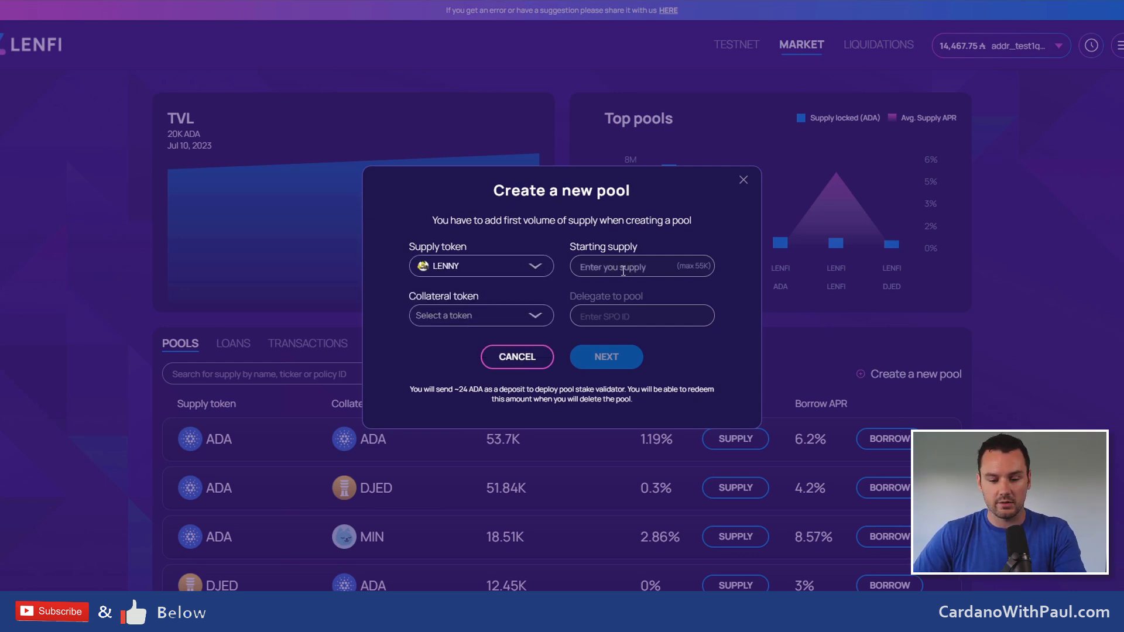
{"action": "left_click", "coordinate": [515, 319]}
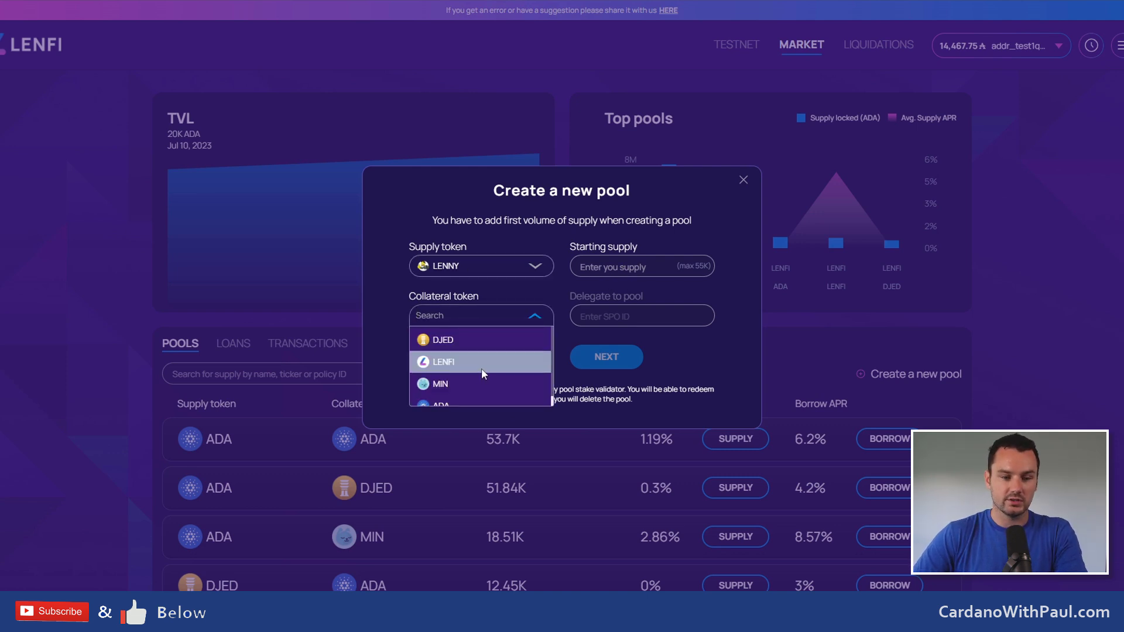
{"action": "scroll", "coordinate": [480, 367], "scroll_direction": "down", "scroll_amount": 1}
{"action": "left_click", "coordinate": [454, 394]}
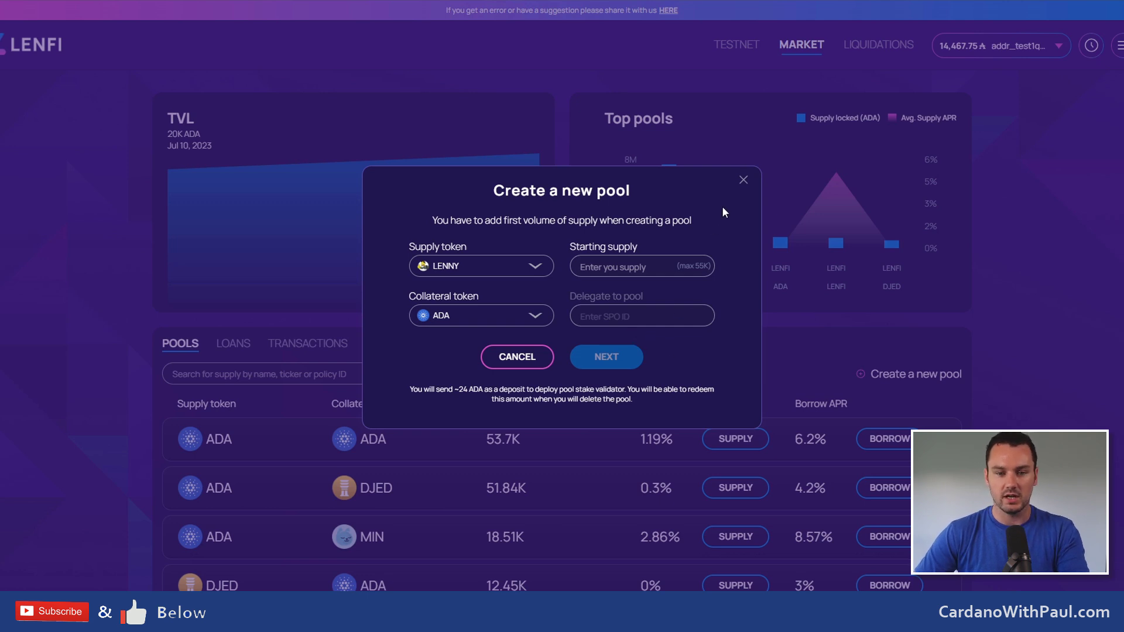
{"action": "left_click", "coordinate": [743, 181]}
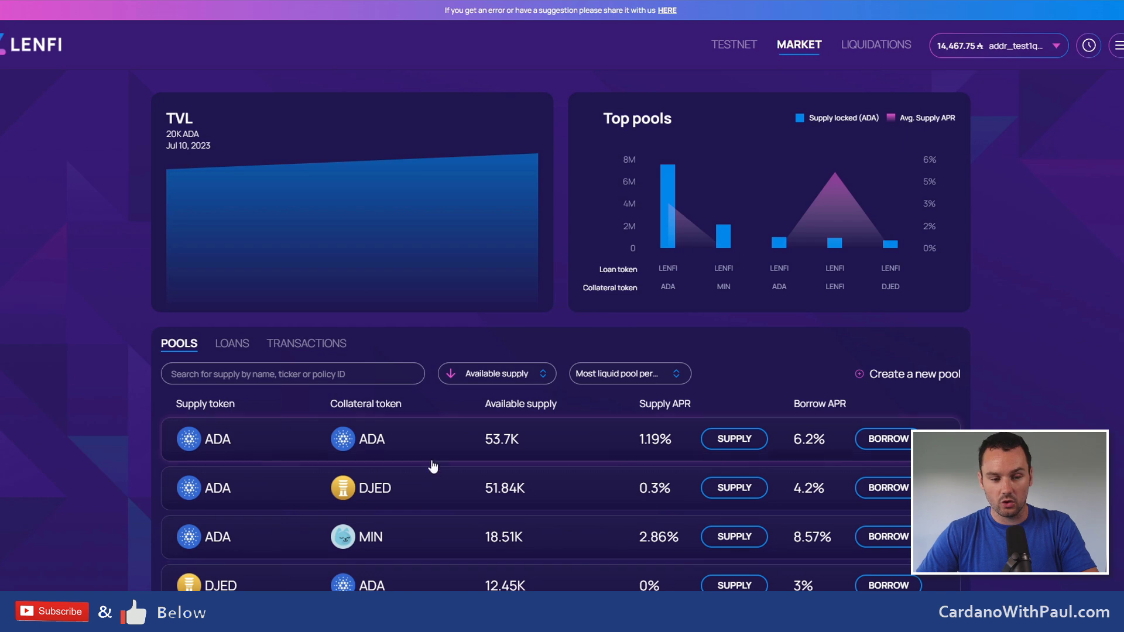
Step: Inspect the details of the LENNY/DJED pool creation and the ADA/MIN borrow in the transaction history
{"action": "left_click", "coordinate": [298, 344]}
{"action": "scroll", "coordinate": [359, 393], "scroll_direction": "down", "scroll_amount": 2}
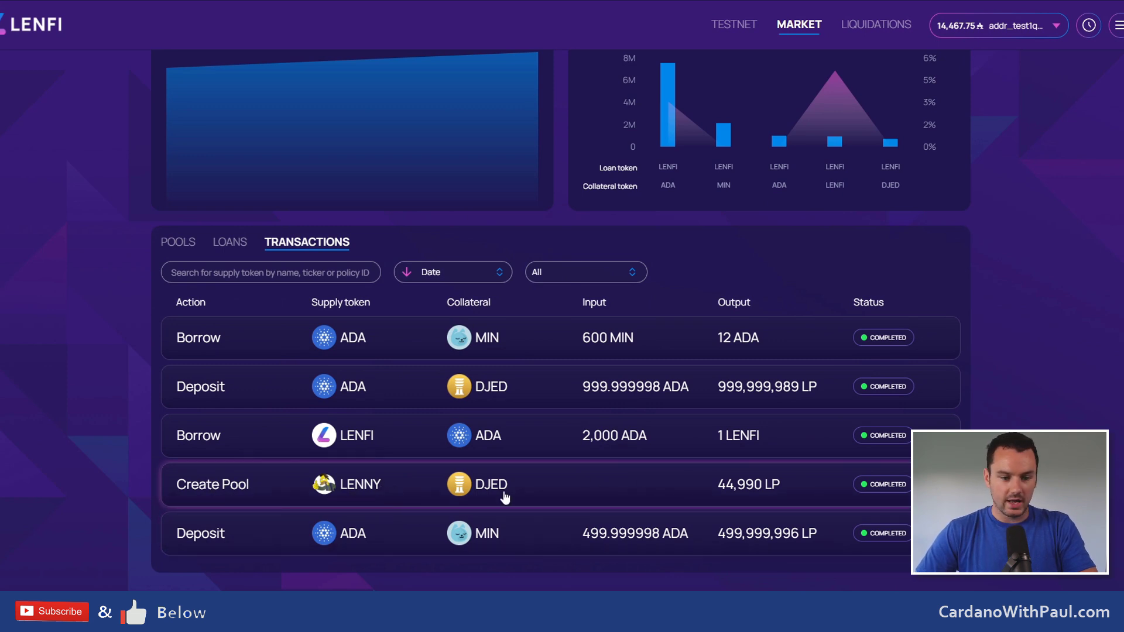
{"action": "left_click", "coordinate": [349, 494]}
{"action": "scroll", "coordinate": [375, 486], "scroll_direction": "down", "scroll_amount": 2}
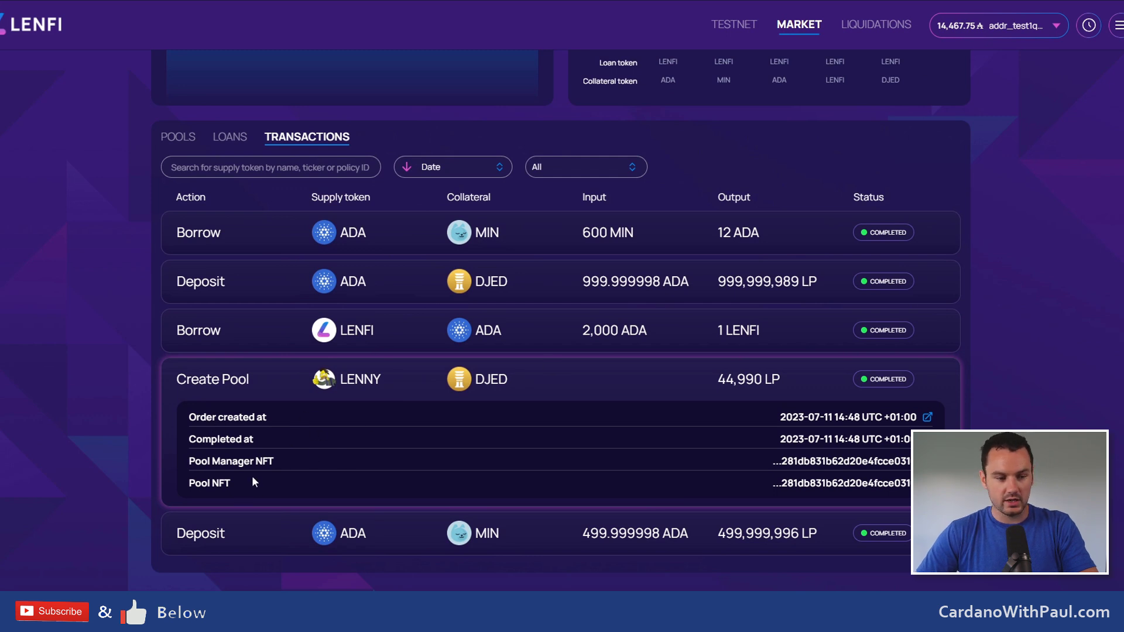
{"action": "left_click", "coordinate": [218, 382]}
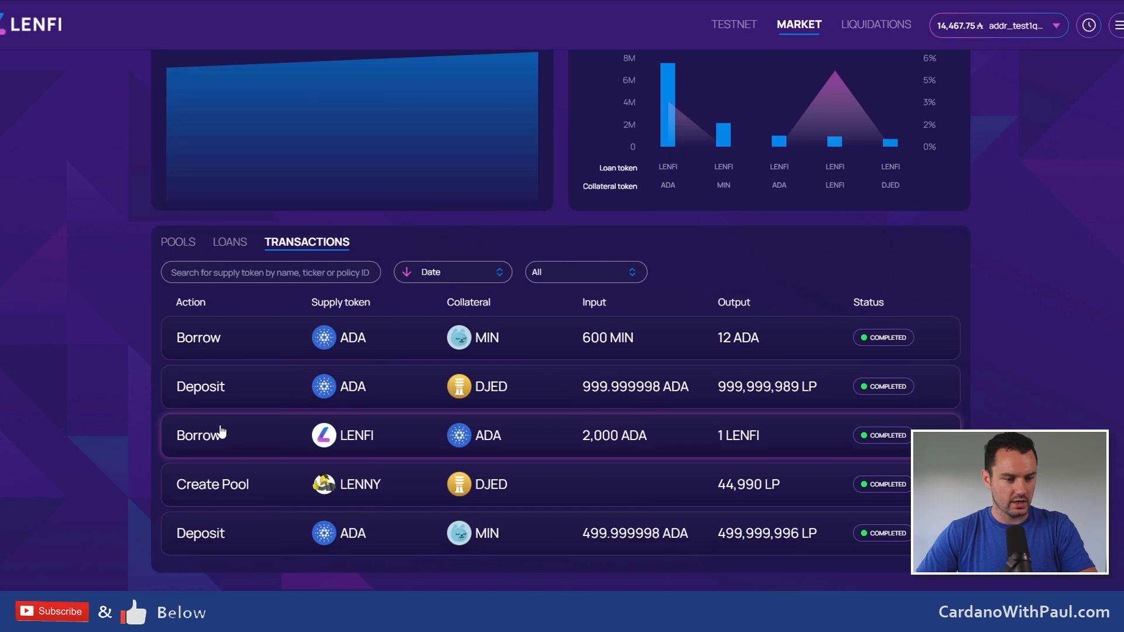
{"action": "left_click", "coordinate": [217, 350]}
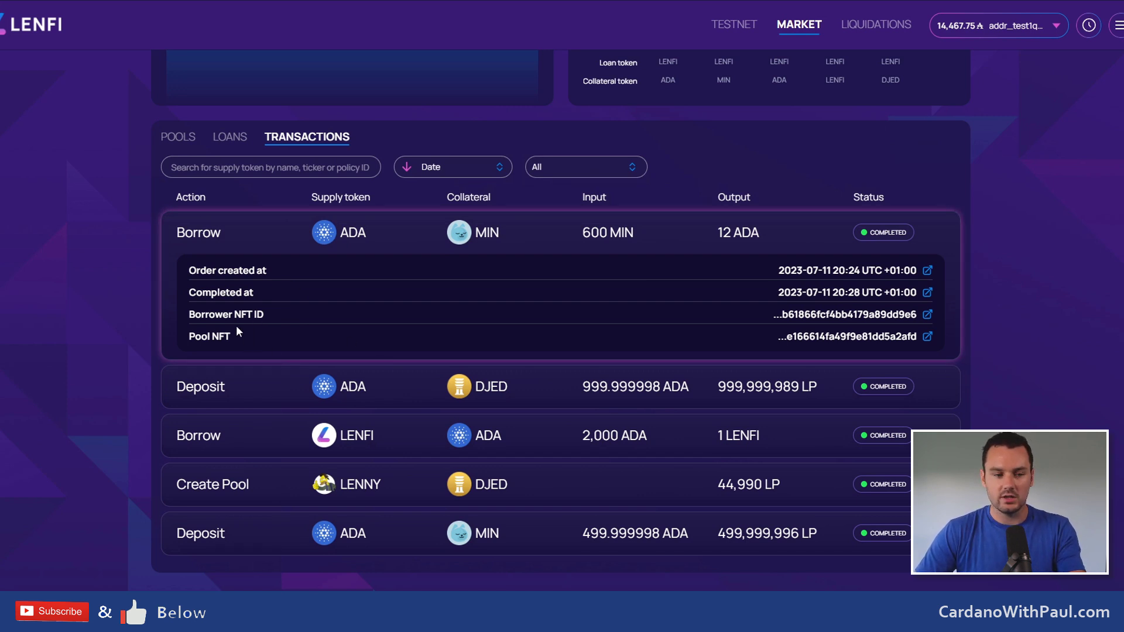
{"action": "left_click", "coordinate": [432, 233]}
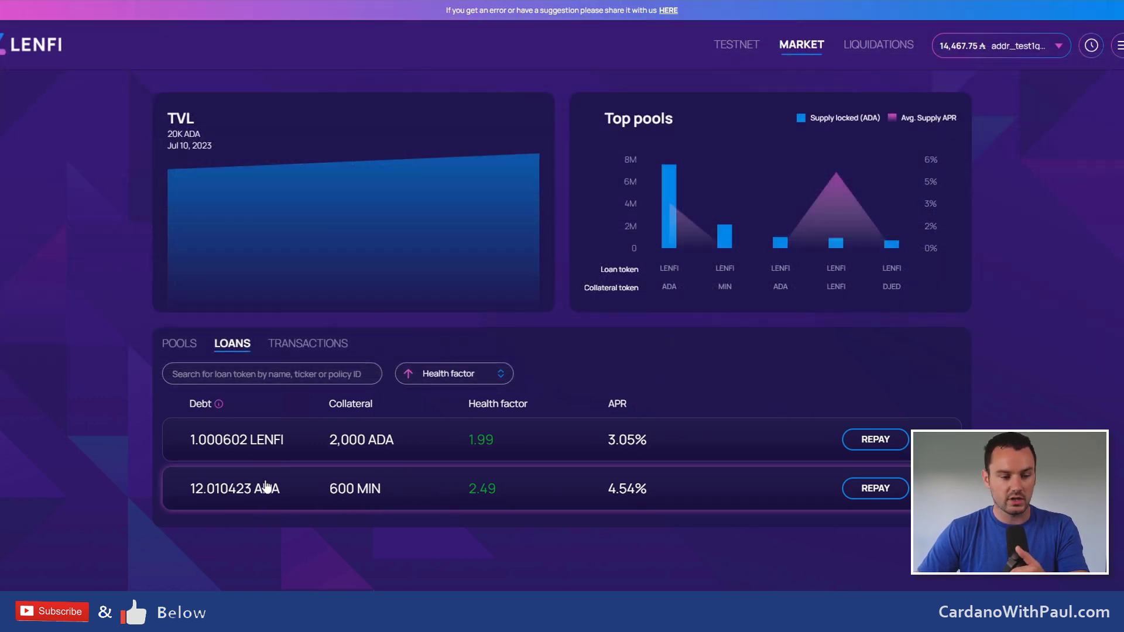
Step: Examine the details of the ADA loan backed by MIN and the LENFI loan backed by ADA in the loans list
{"action": "left_click", "coordinate": [233, 502]}
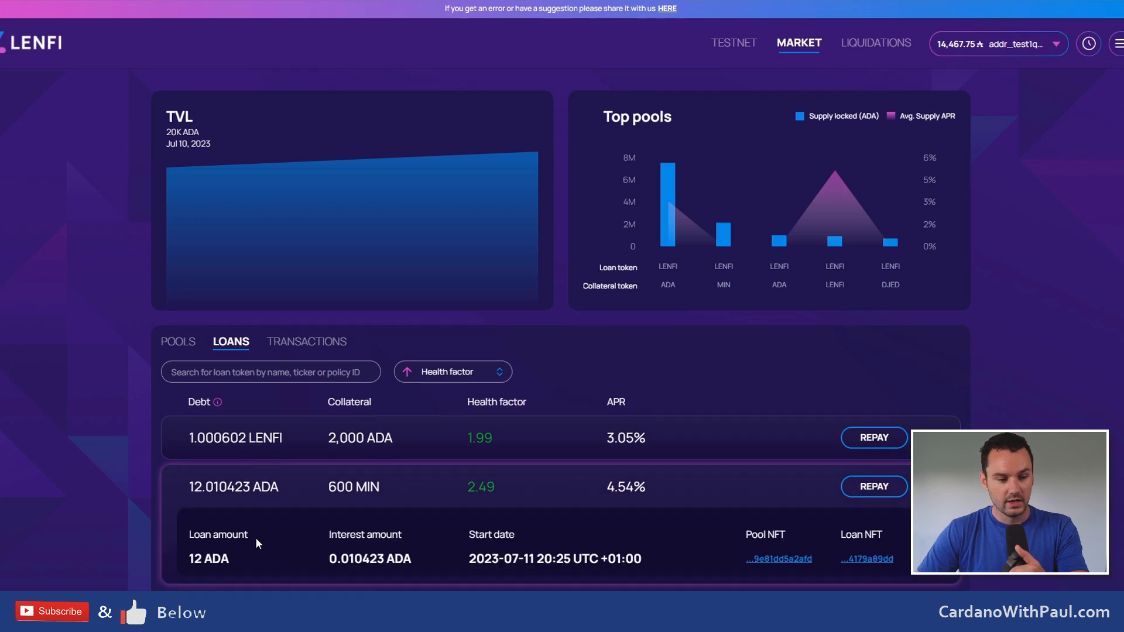
{"action": "scroll", "coordinate": [157, 496], "scroll_direction": "down", "scroll_amount": 1}
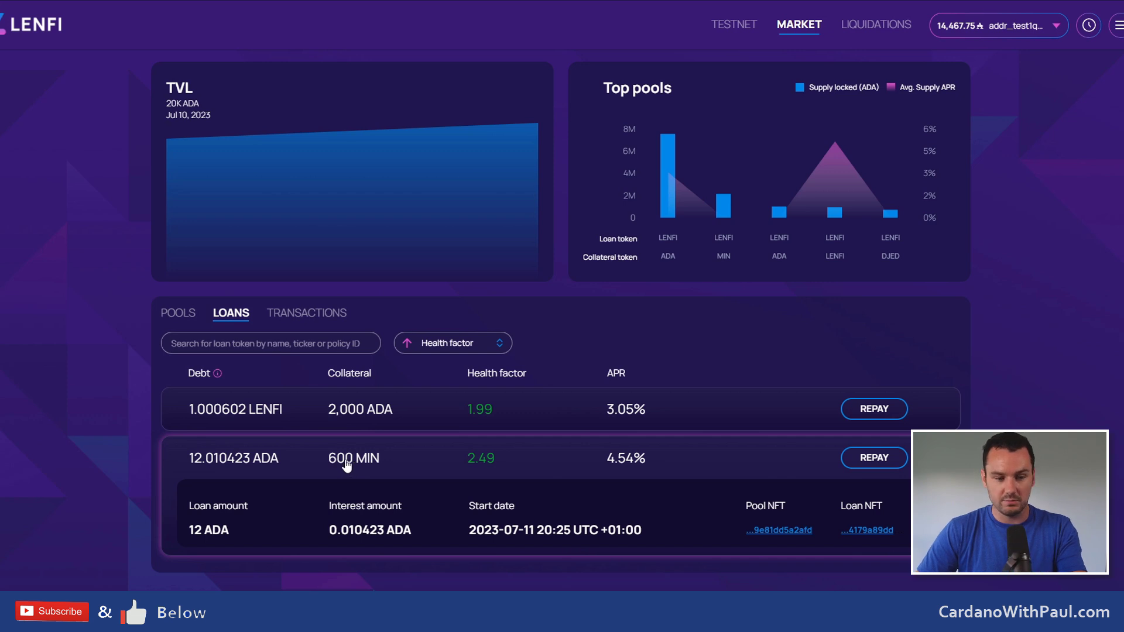
{"action": "mouse_move", "coordinate": [486, 464]}
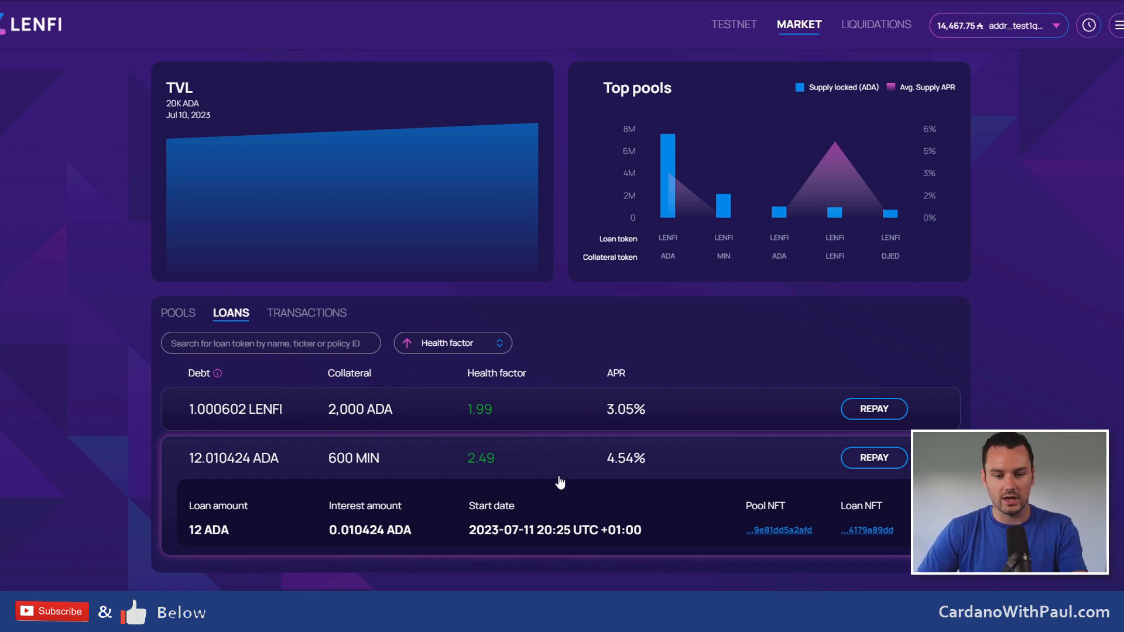
{"action": "left_click", "coordinate": [264, 409]}
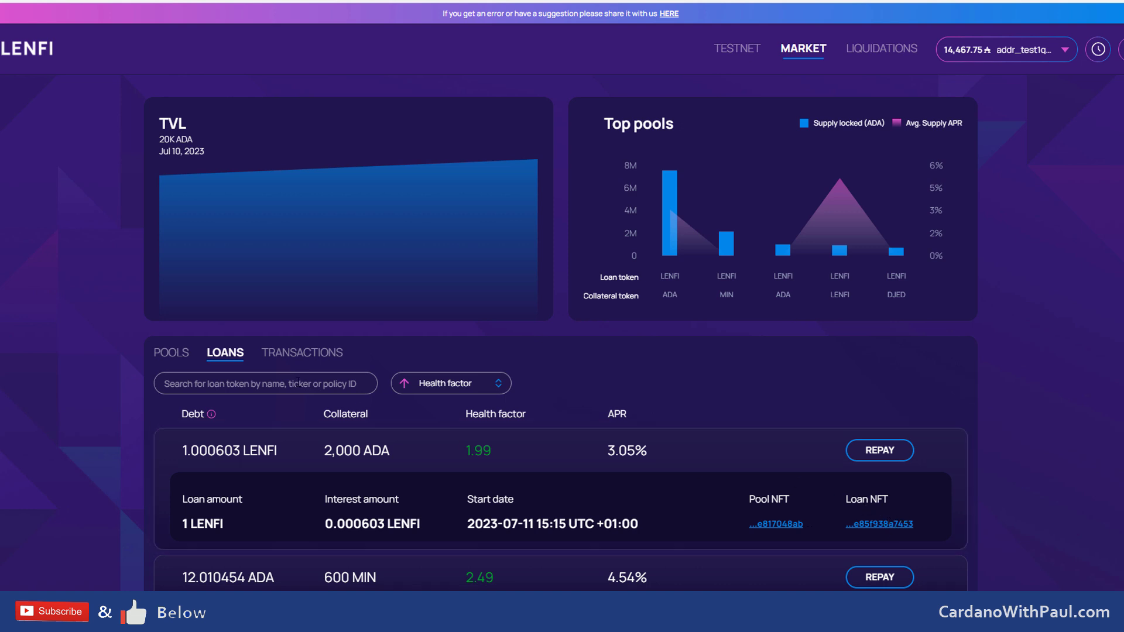
Step: Return to the pools list and review its filter options for most liquid pools, own deposits and own loans
{"action": "left_click", "coordinate": [174, 354]}
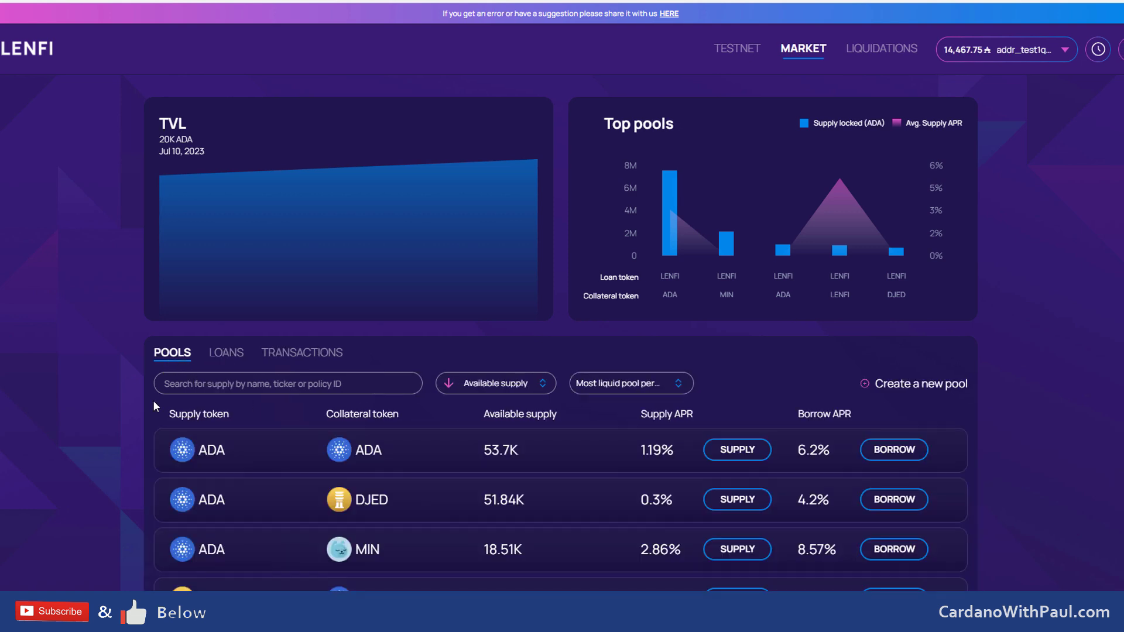
{"action": "left_click", "coordinate": [658, 391]}
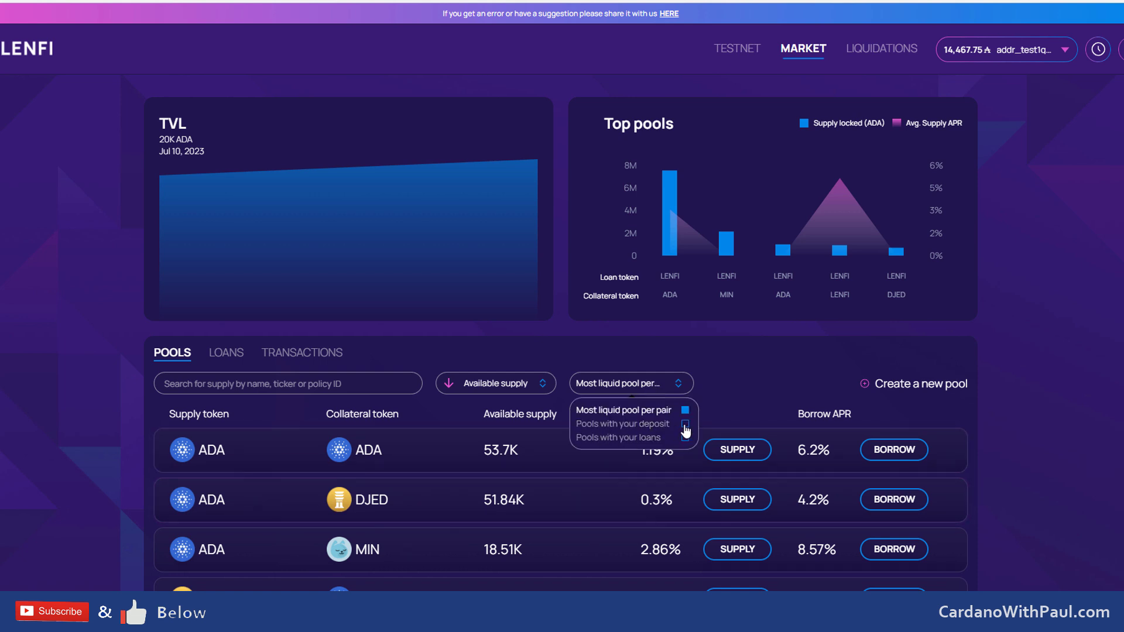
{"action": "left_click", "coordinate": [372, 343]}
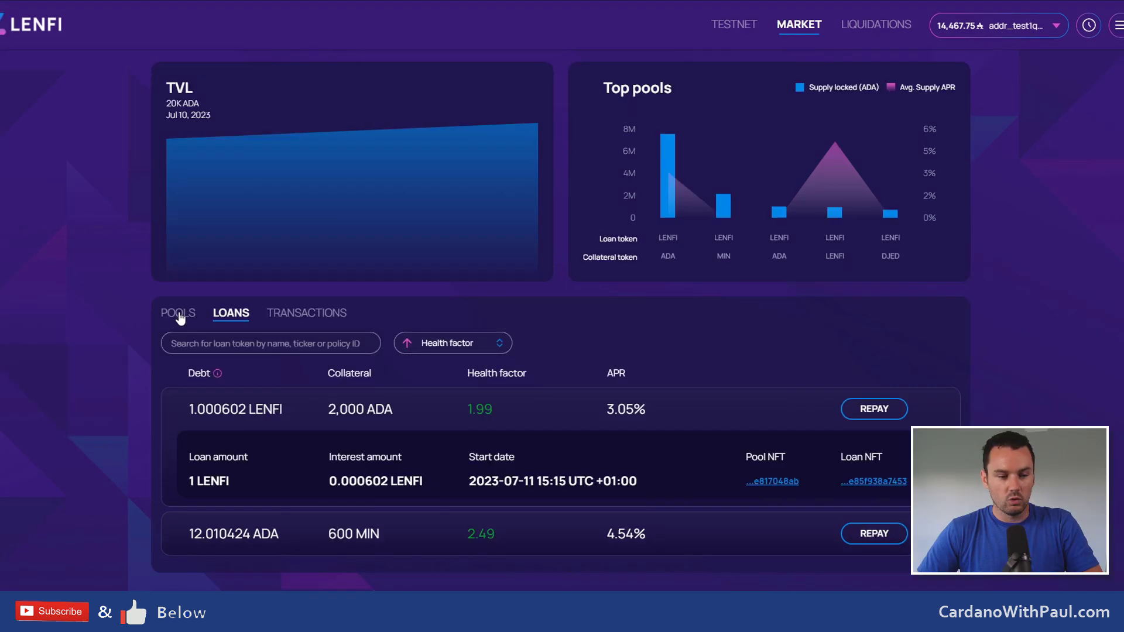
{"action": "left_click", "coordinate": [179, 313]}
{"action": "scroll", "coordinate": [342, 293], "scroll_direction": "down", "scroll_amount": 2}
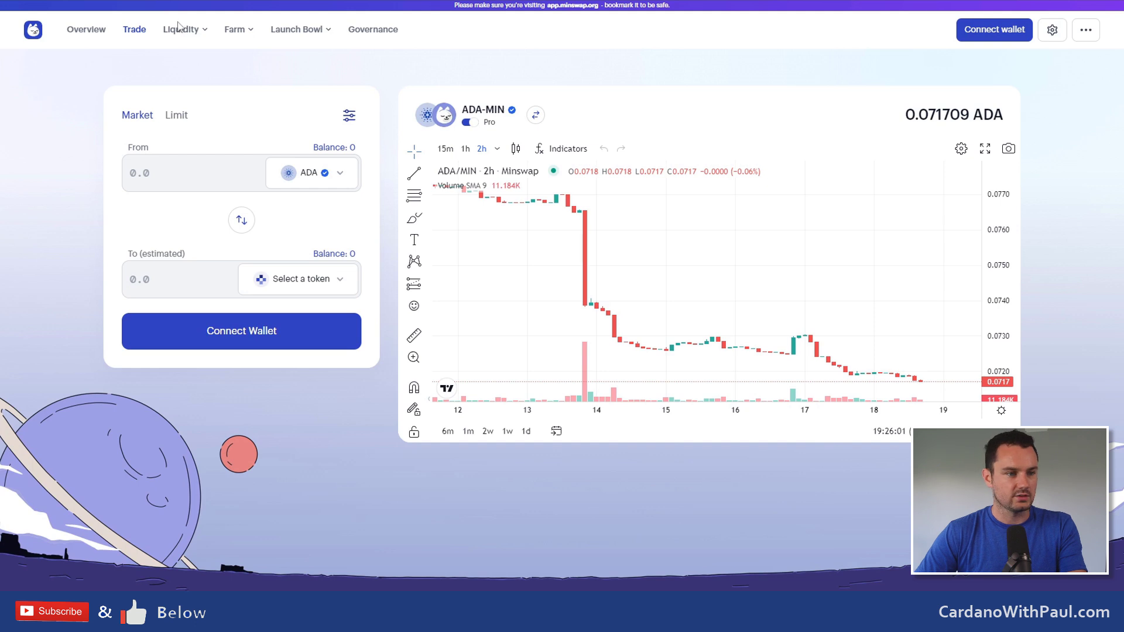
Step: Switch to Minswap and search its liquidity pools for "min"
{"action": "left_click", "coordinate": [182, 34]}
{"action": "left_click", "coordinate": [185, 65]}
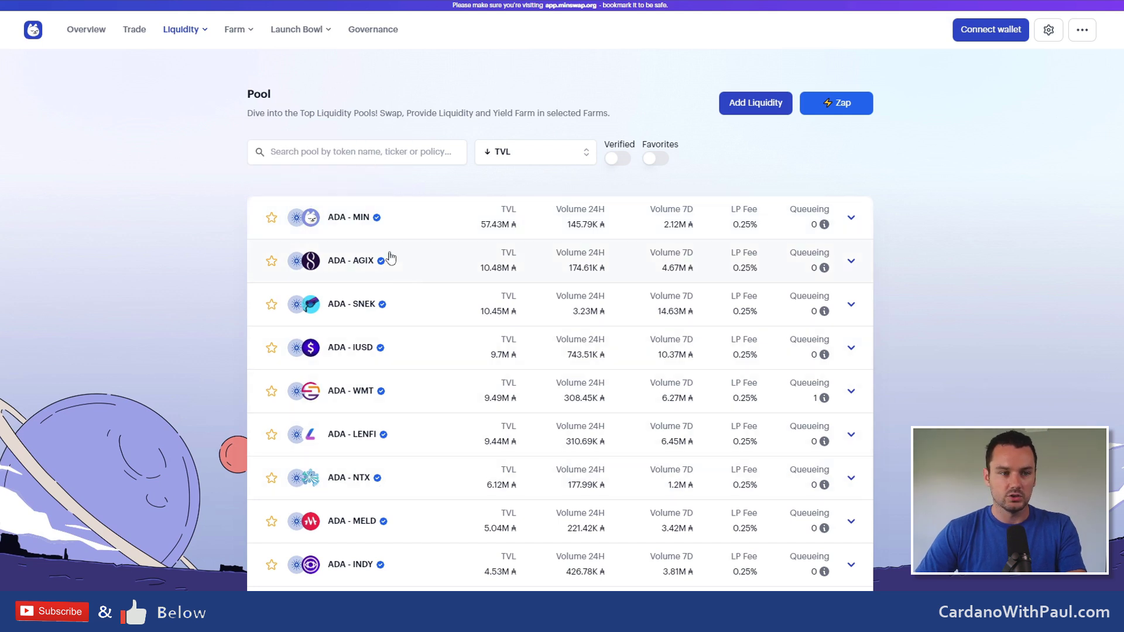
{"action": "left_click", "coordinate": [330, 151]}
{"action": "type", "text": "min"}
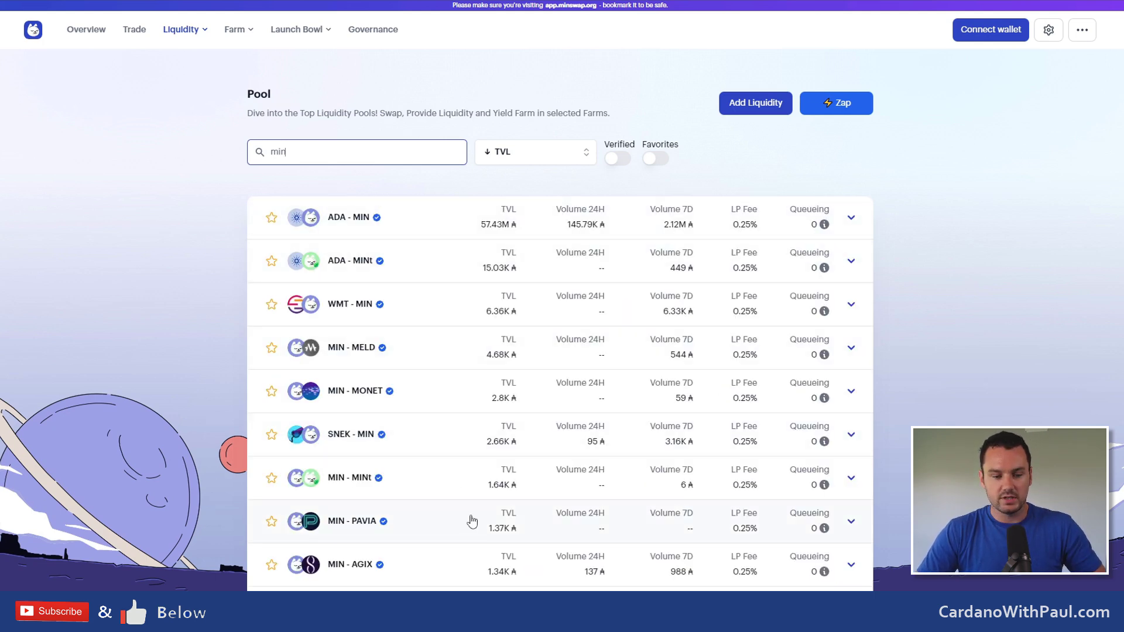
{"action": "scroll", "coordinate": [471, 521], "scroll_direction": "down", "scroll_amount": 2}
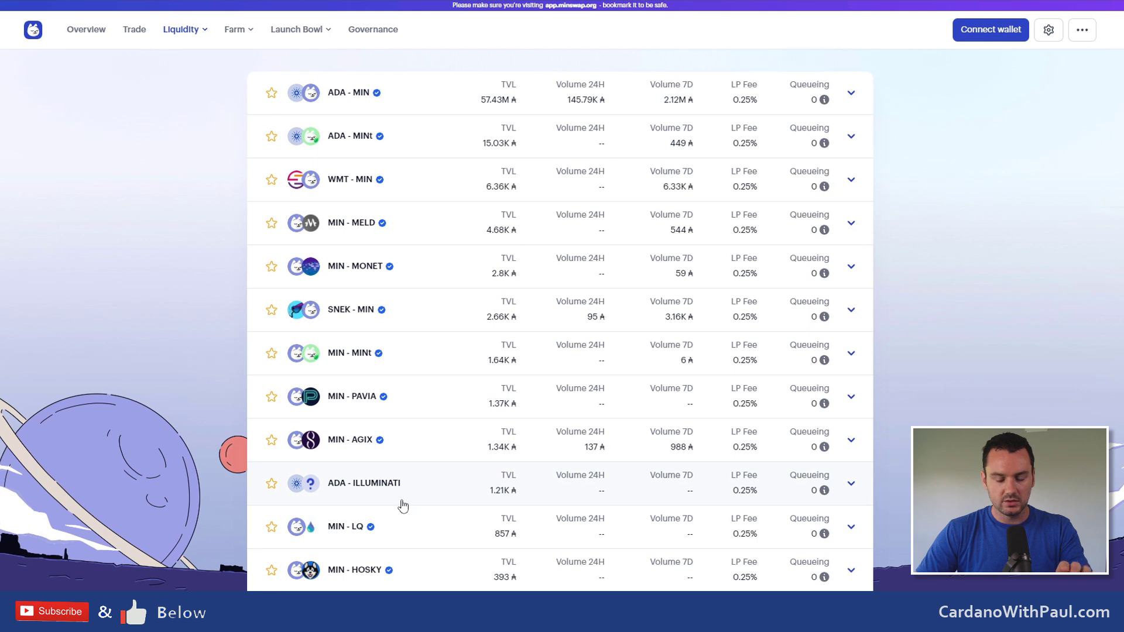
{"action": "scroll", "coordinate": [381, 484], "scroll_direction": "up", "scroll_amount": 2}
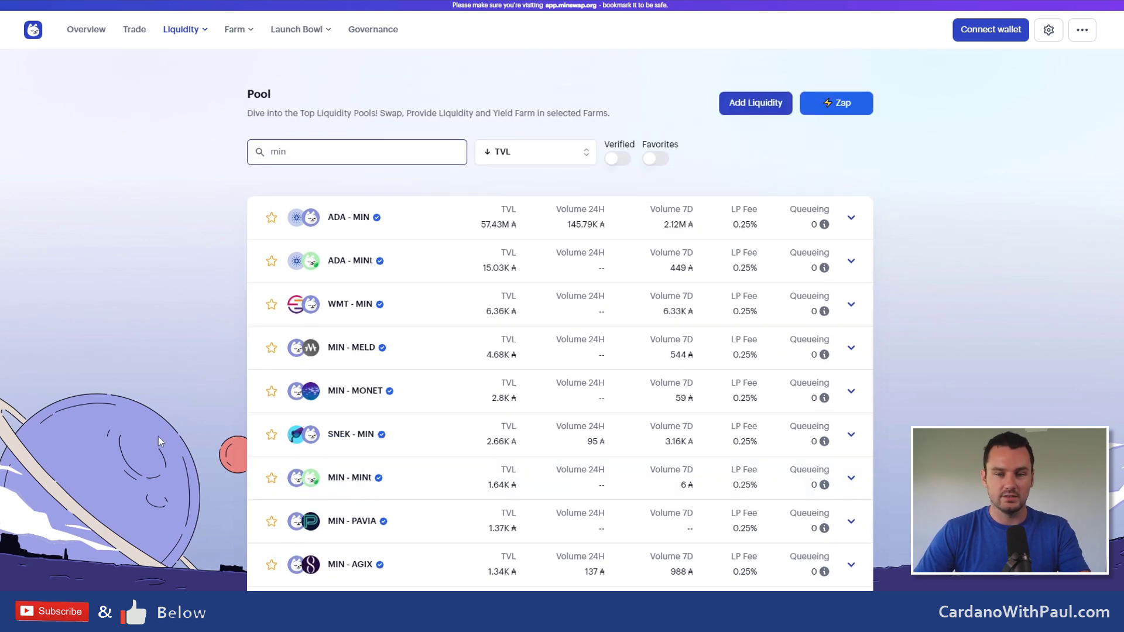
Step: Set up a market swap on Minswap from 100 LENFI to ADA
{"action": "left_click", "coordinate": [134, 39]}
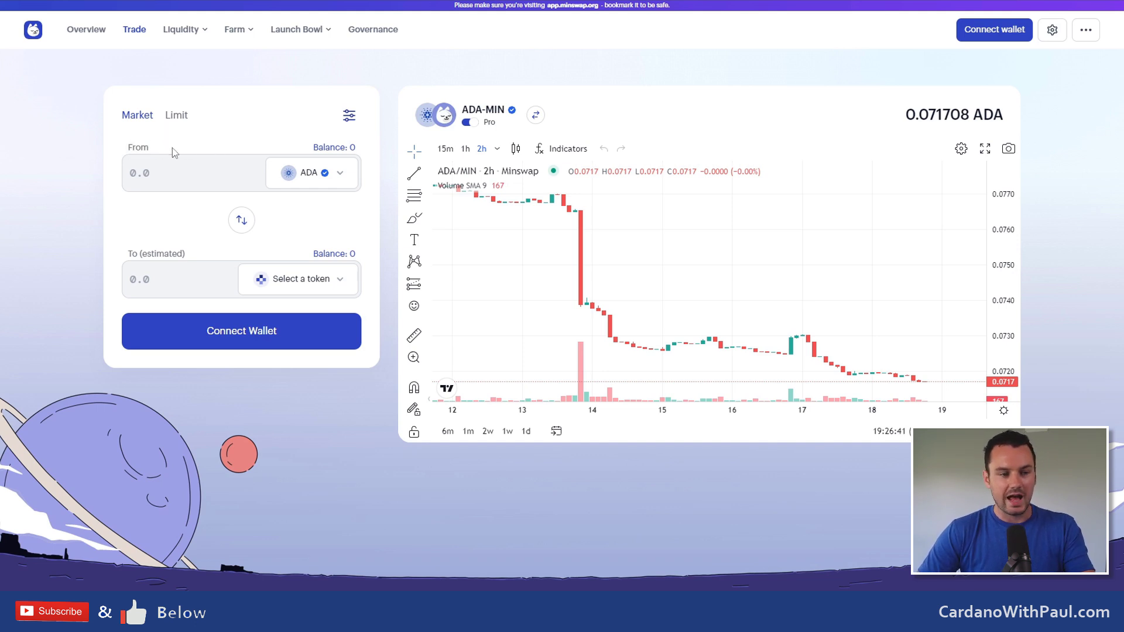
{"action": "left_click", "coordinate": [303, 173]}
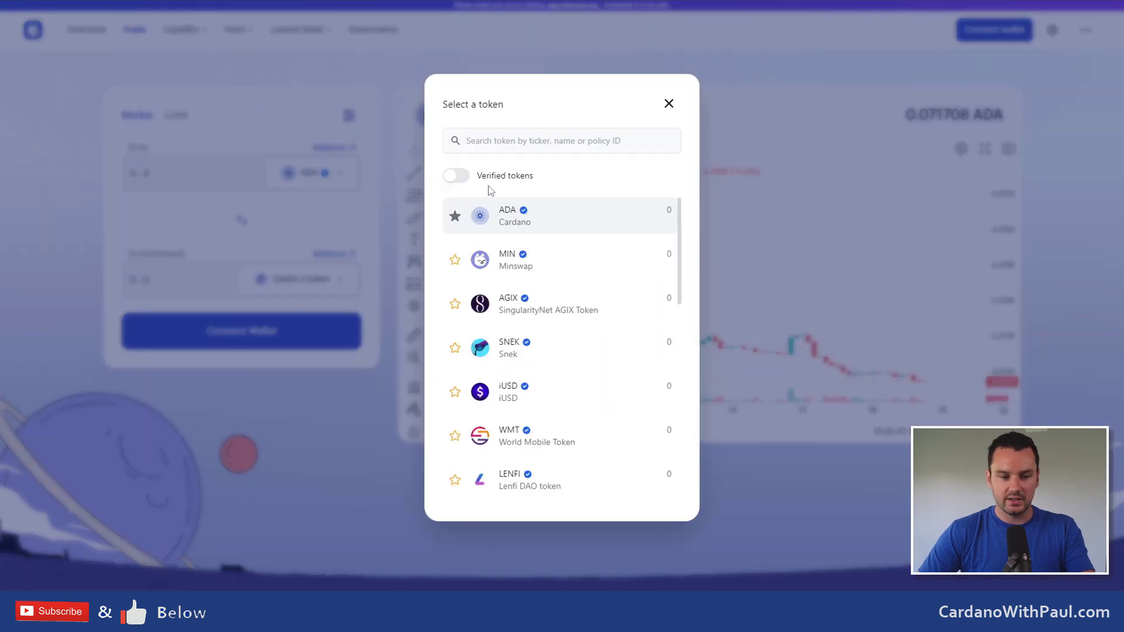
{"action": "left_click", "coordinate": [568, 495]}
{"action": "left_click", "coordinate": [191, 175]}
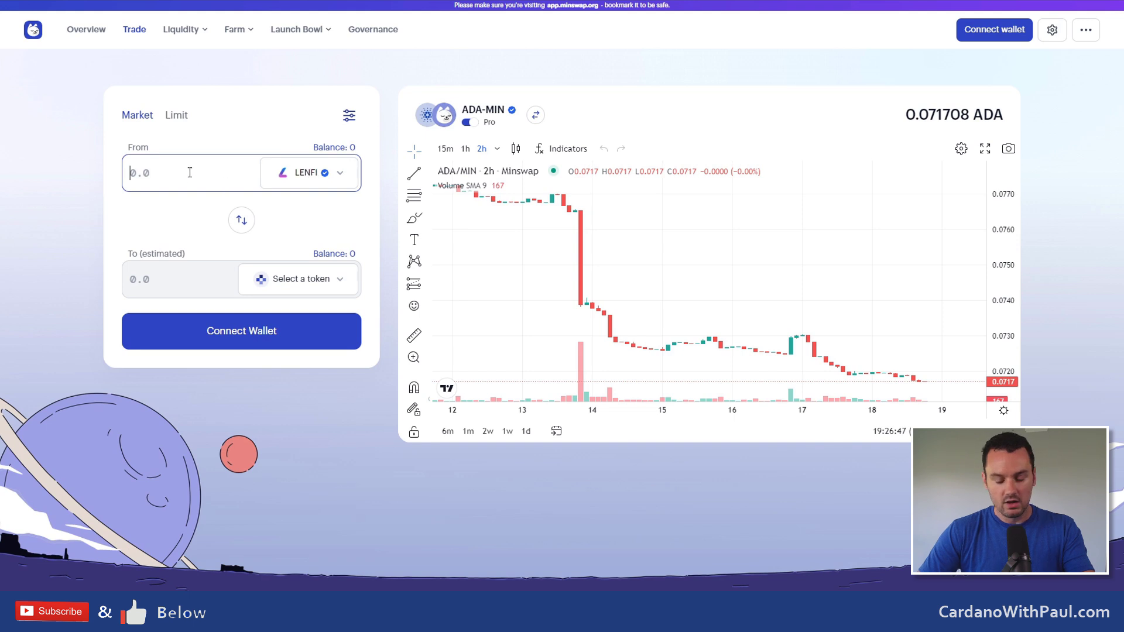
{"action": "type", "text": "100"}
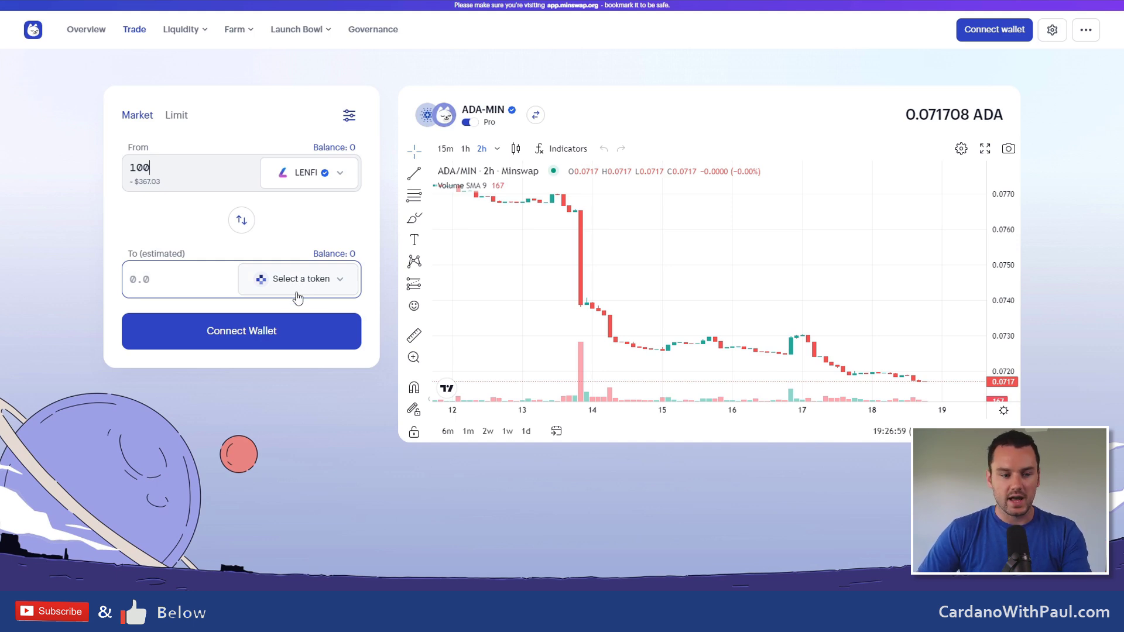
{"action": "left_click", "coordinate": [328, 285]}
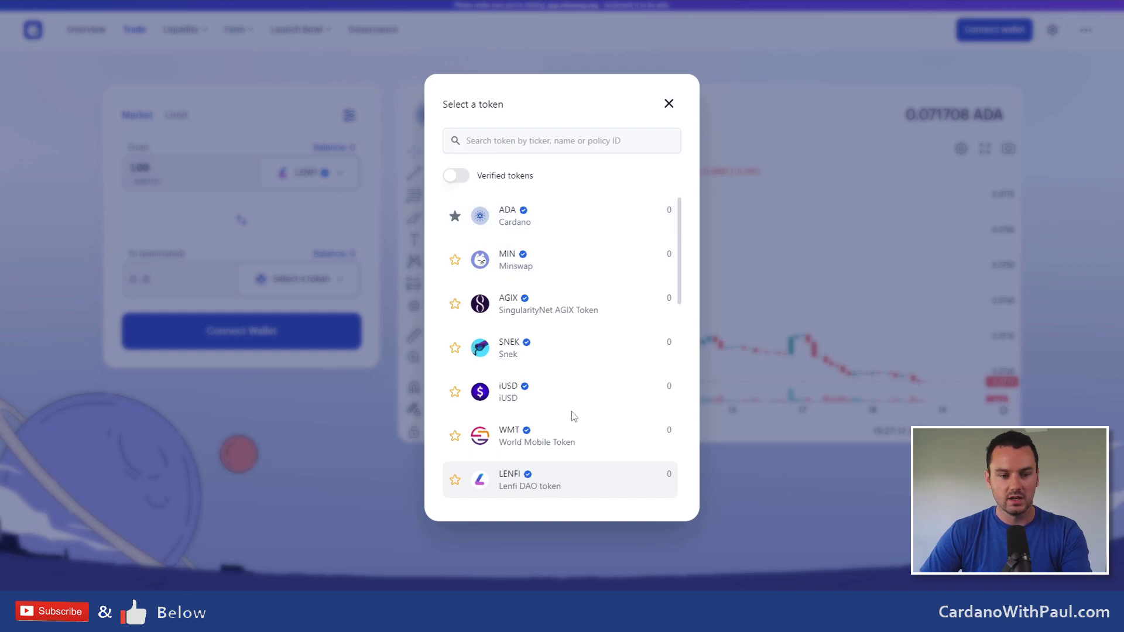
{"action": "left_click", "coordinate": [564, 226]}
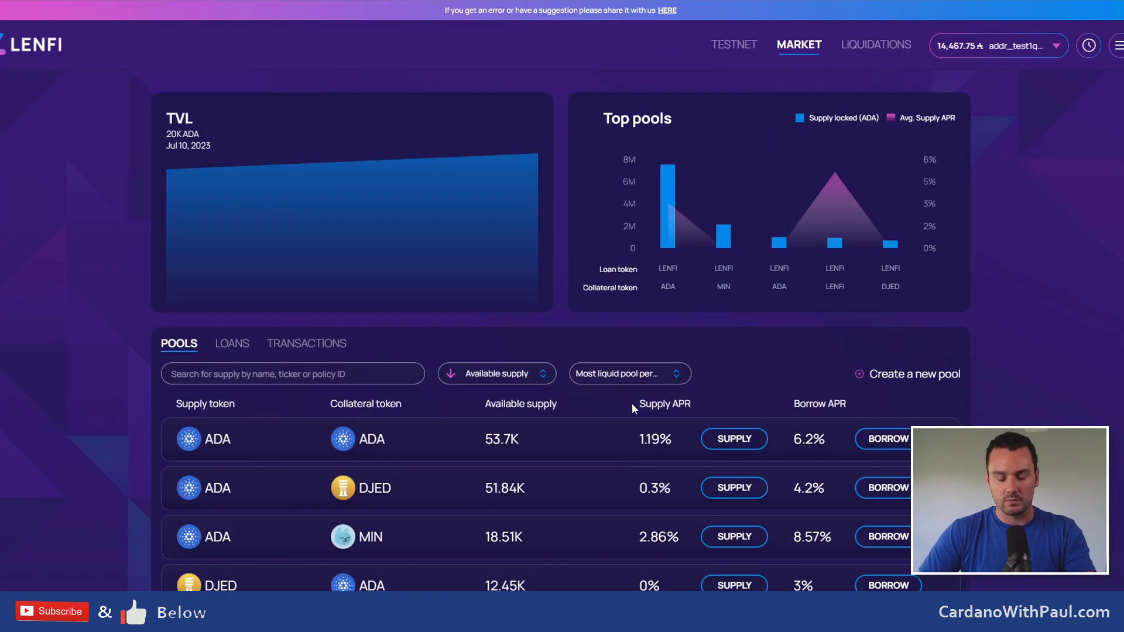
Step: Switch back to Lenfi, preview supplying 10 LENFI to the first LENFI pool with ADA collateral, and close the form without confirming
{"action": "scroll", "coordinate": [629, 406], "scroll_direction": "down", "scroll_amount": 4}
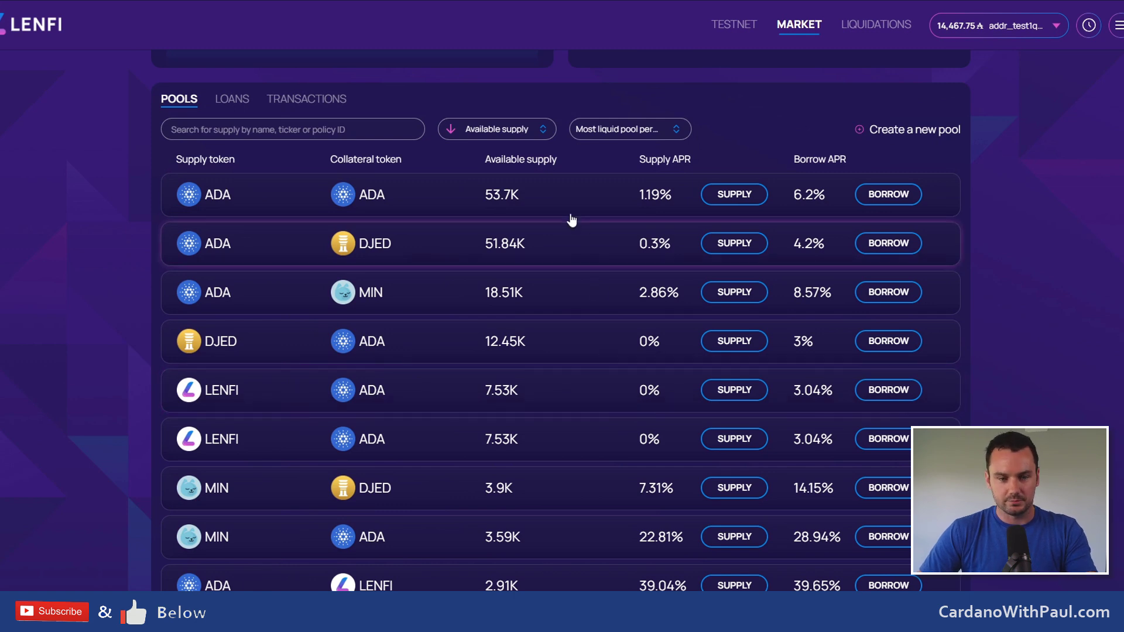
{"action": "scroll", "coordinate": [706, 337], "scroll_direction": "up", "scroll_amount": 5}
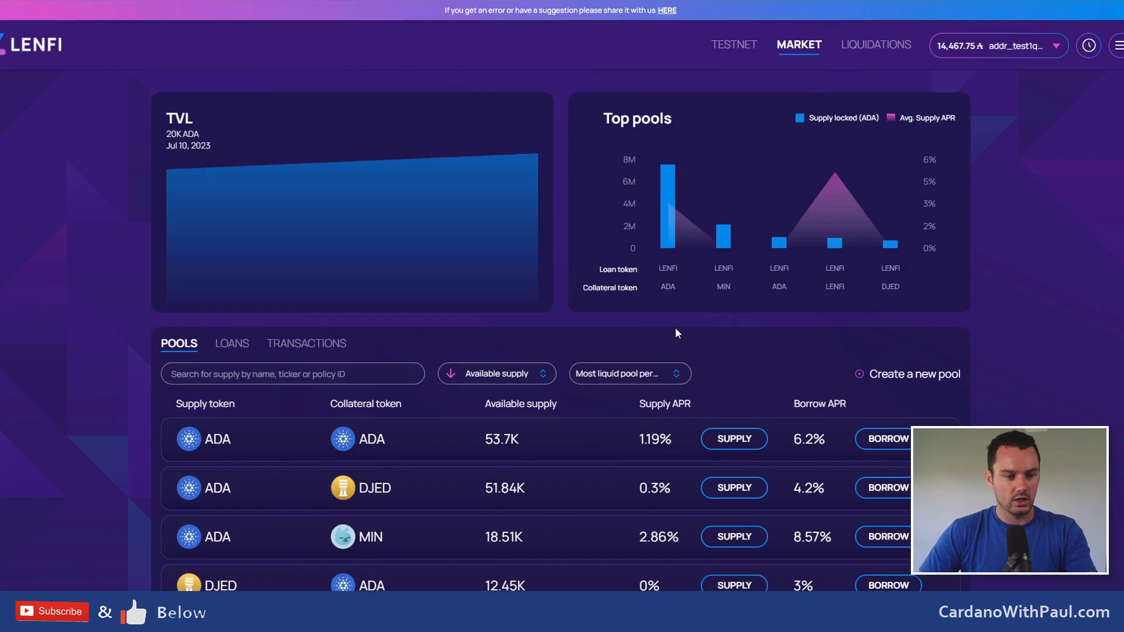
{"action": "scroll", "coordinate": [680, 329], "scroll_direction": "down", "scroll_amount": 5}
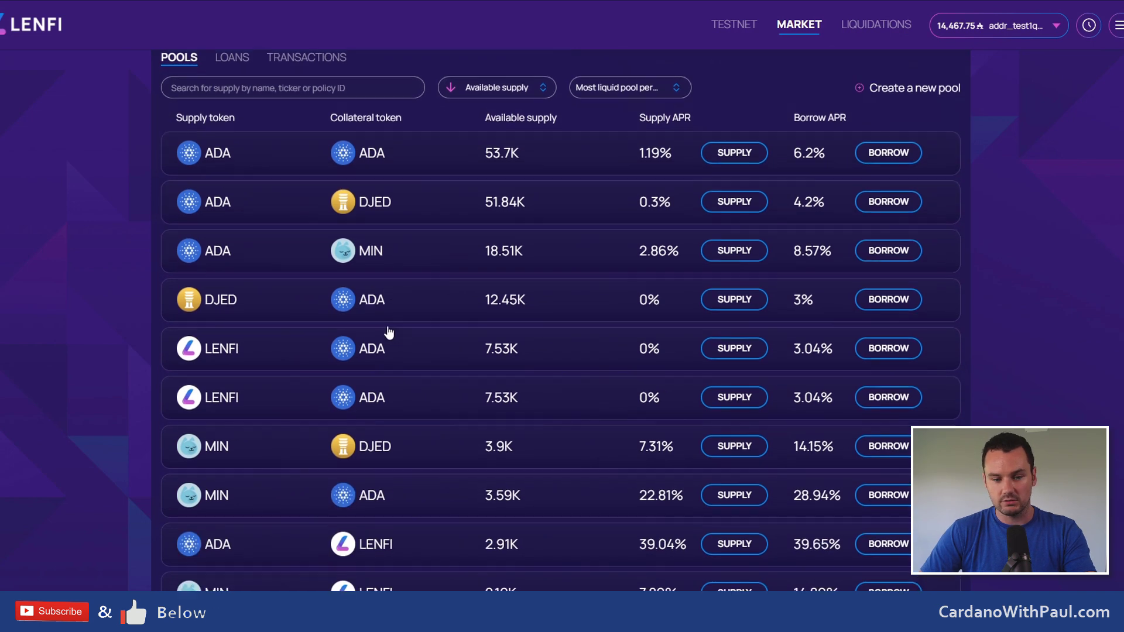
{"action": "scroll", "coordinate": [392, 329], "scroll_direction": "down", "scroll_amount": 2}
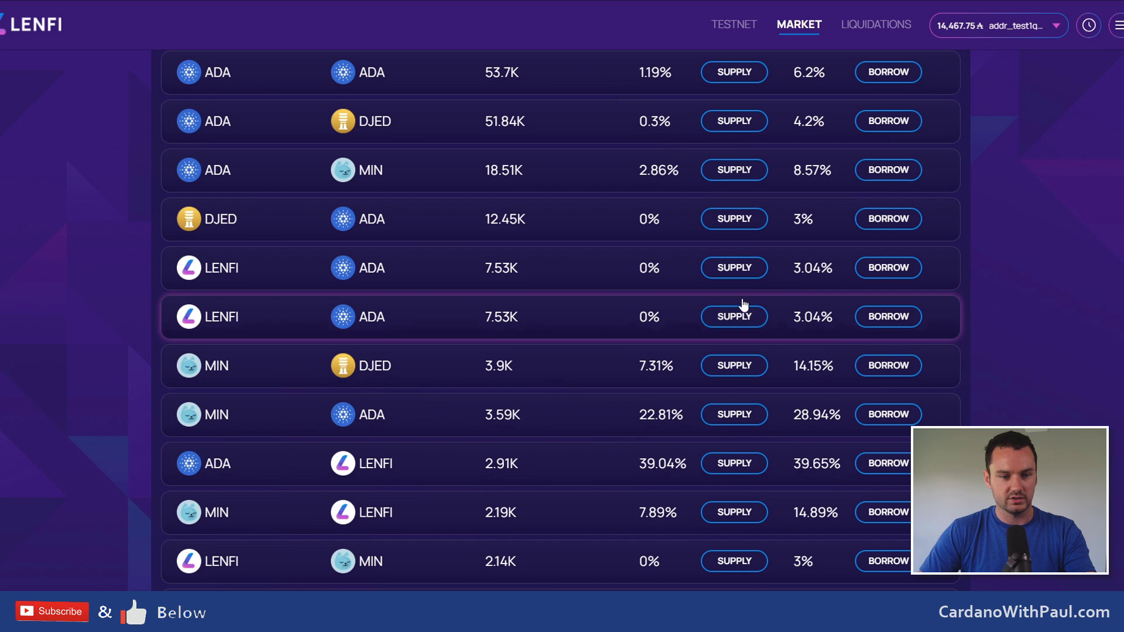
{"action": "left_click", "coordinate": [745, 270]}
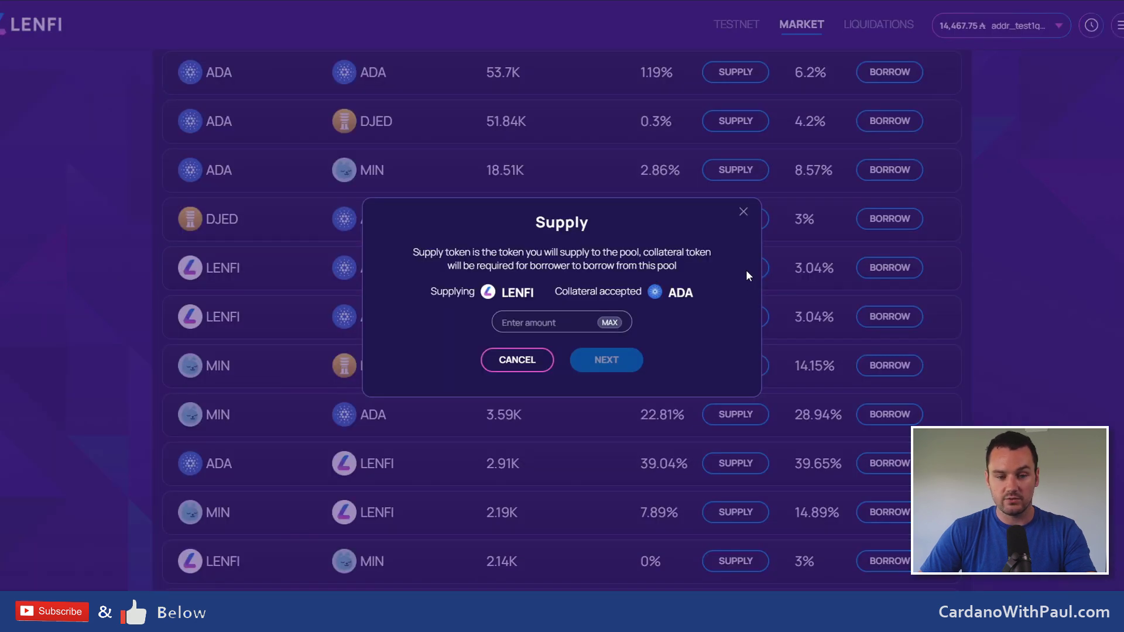
{"action": "left_click", "coordinate": [545, 326]}
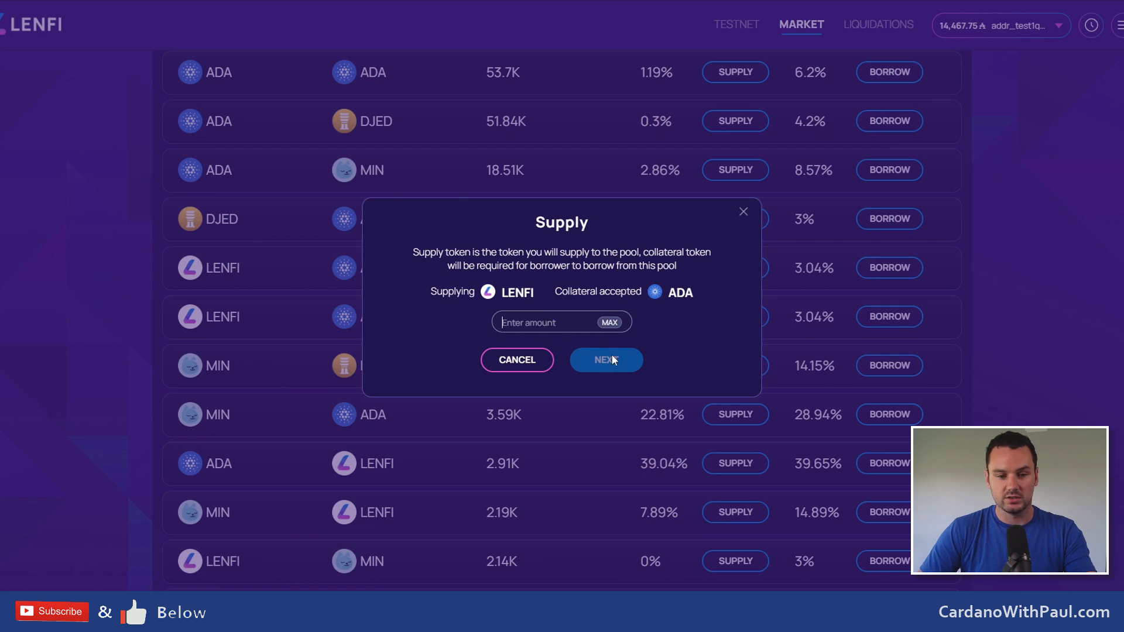
{"action": "type", "text": "10"}
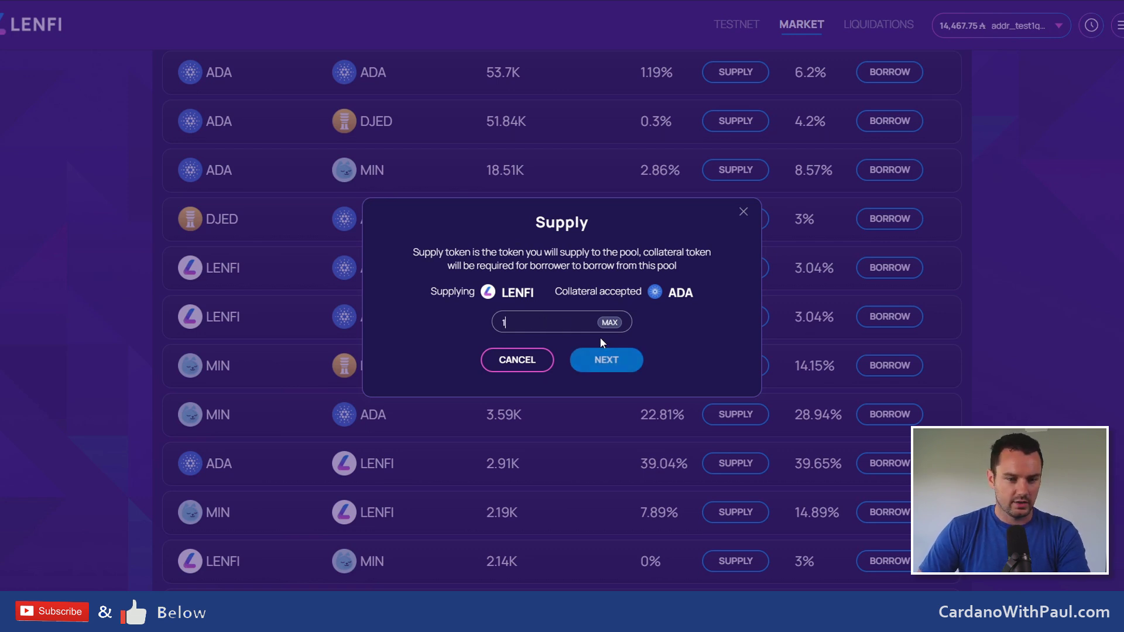
{"action": "left_click", "coordinate": [608, 368]}
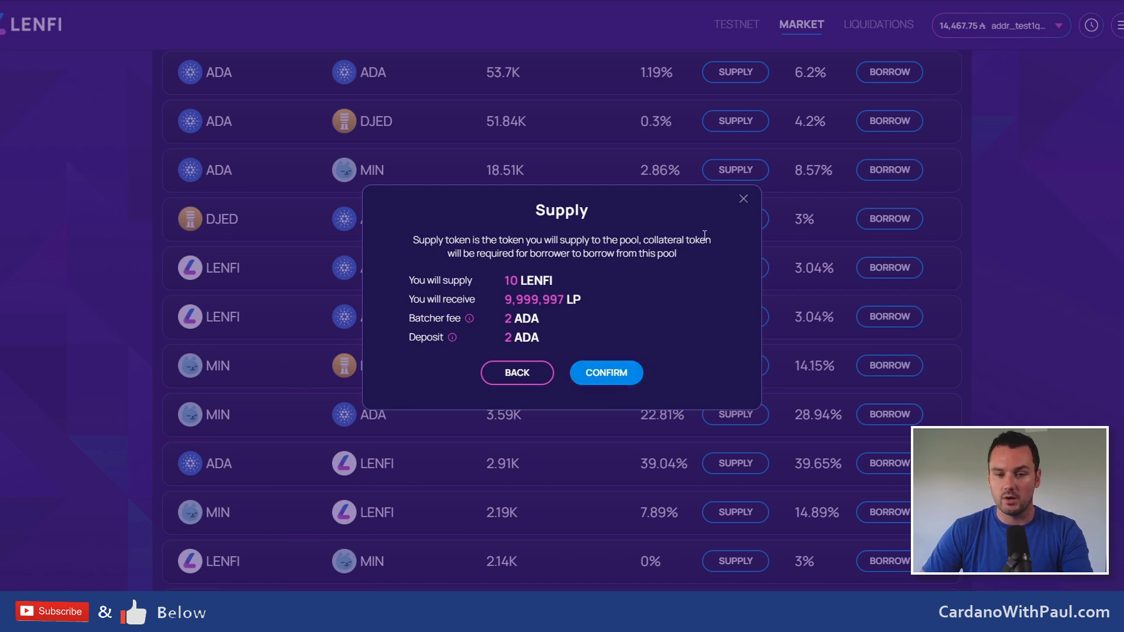
{"action": "left_click", "coordinate": [744, 199]}
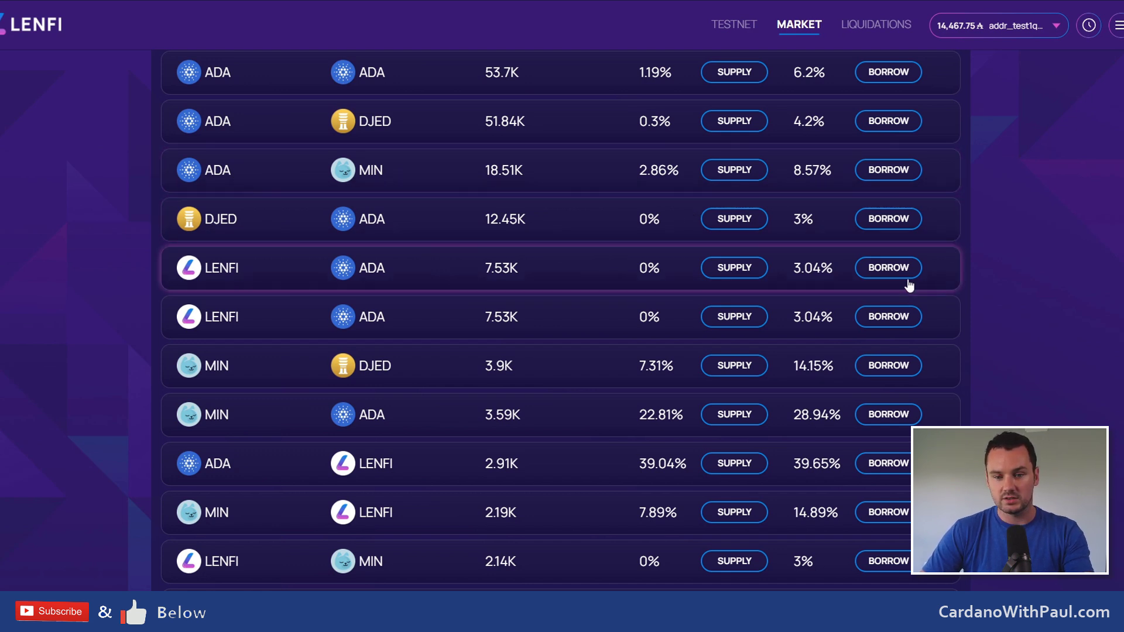
Step: Start borrowing 10 LENFI from the first LENFI pool with ADA collateral, depositing 11,000 ADA
{"action": "left_click", "coordinate": [893, 267]}
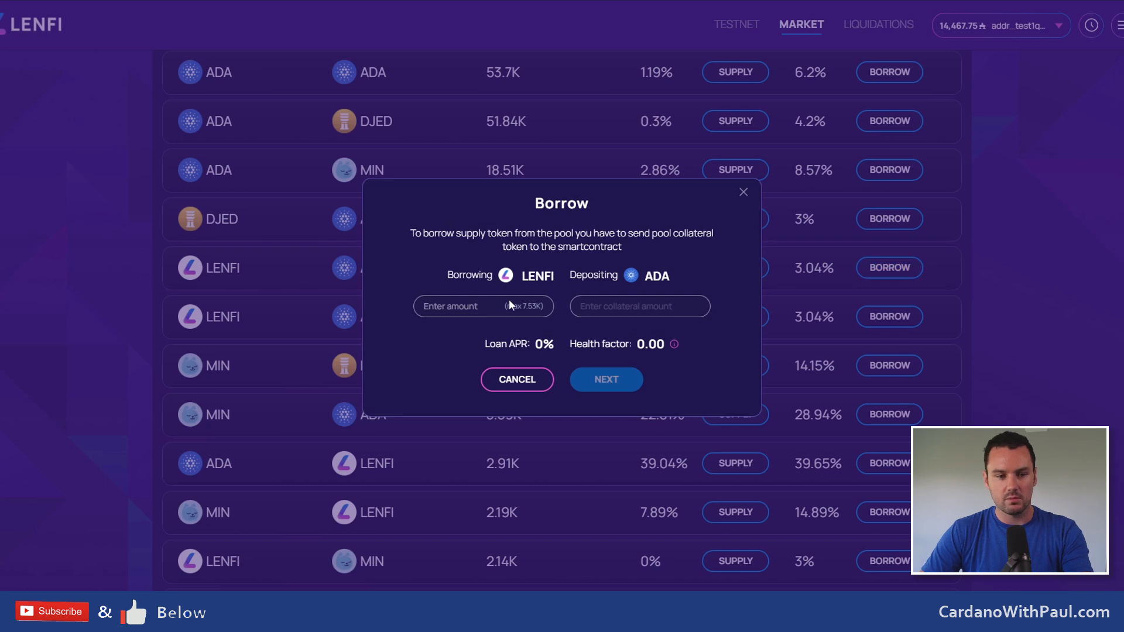
{"action": "left_click", "coordinate": [442, 307]}
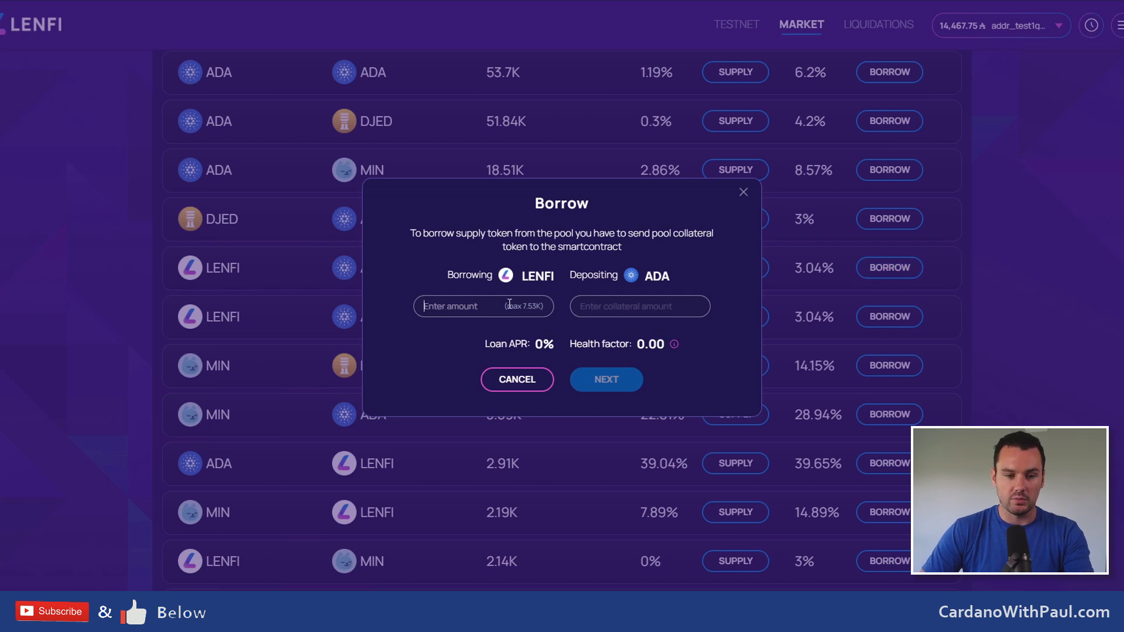
{"action": "type", "text": "10"}
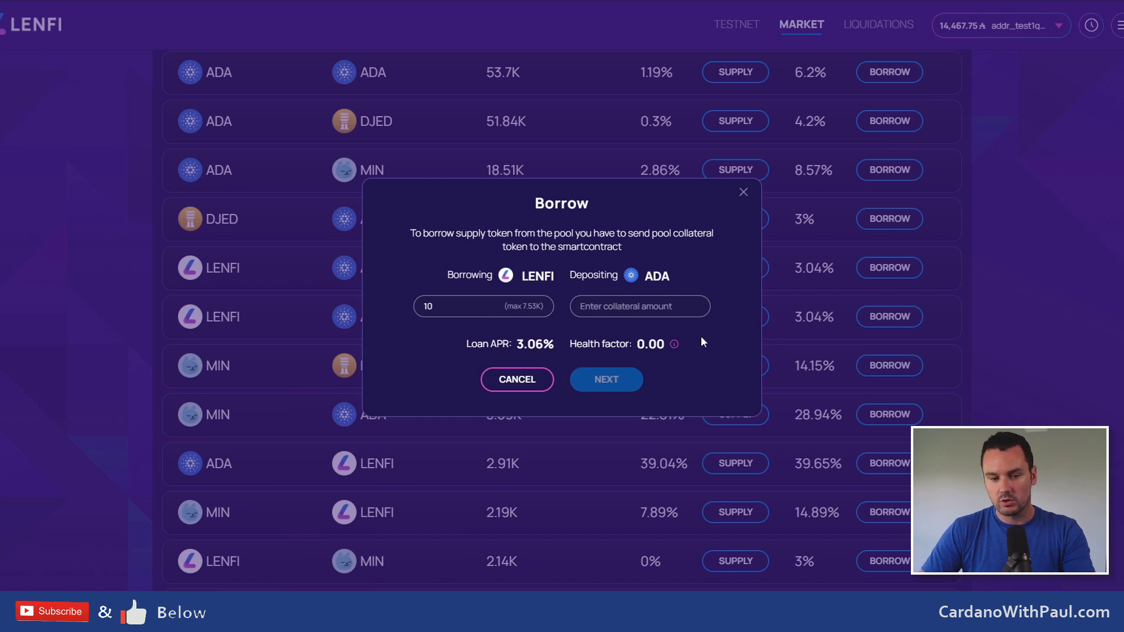
{"action": "scroll", "coordinate": [681, 305], "scroll_direction": "up", "scroll_amount": 7}
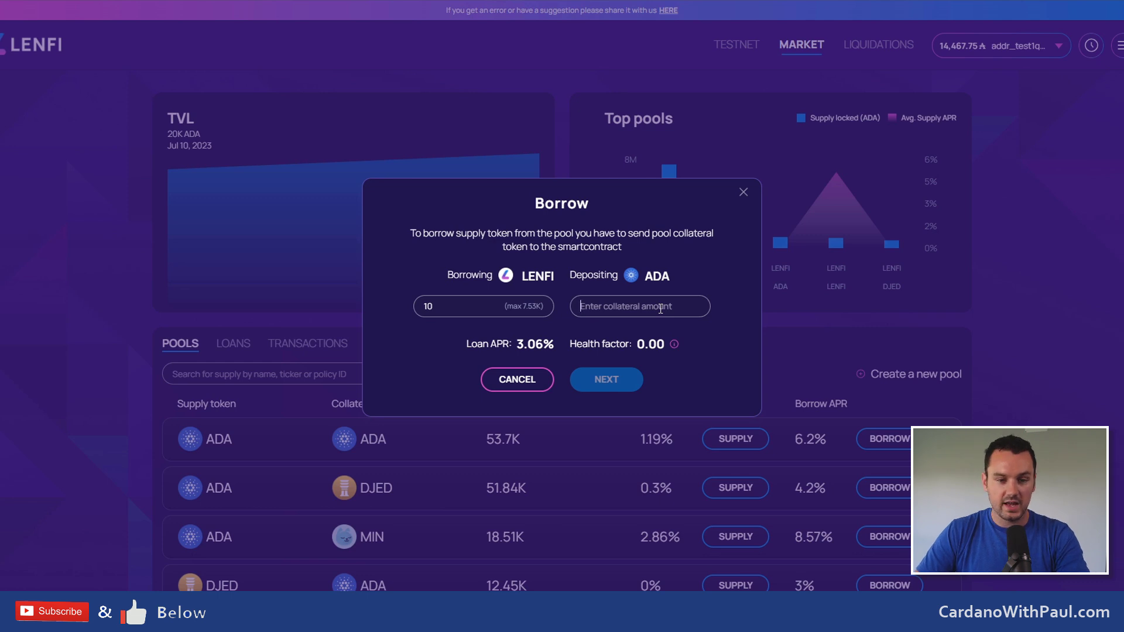
{"action": "type", "text": "110000"}
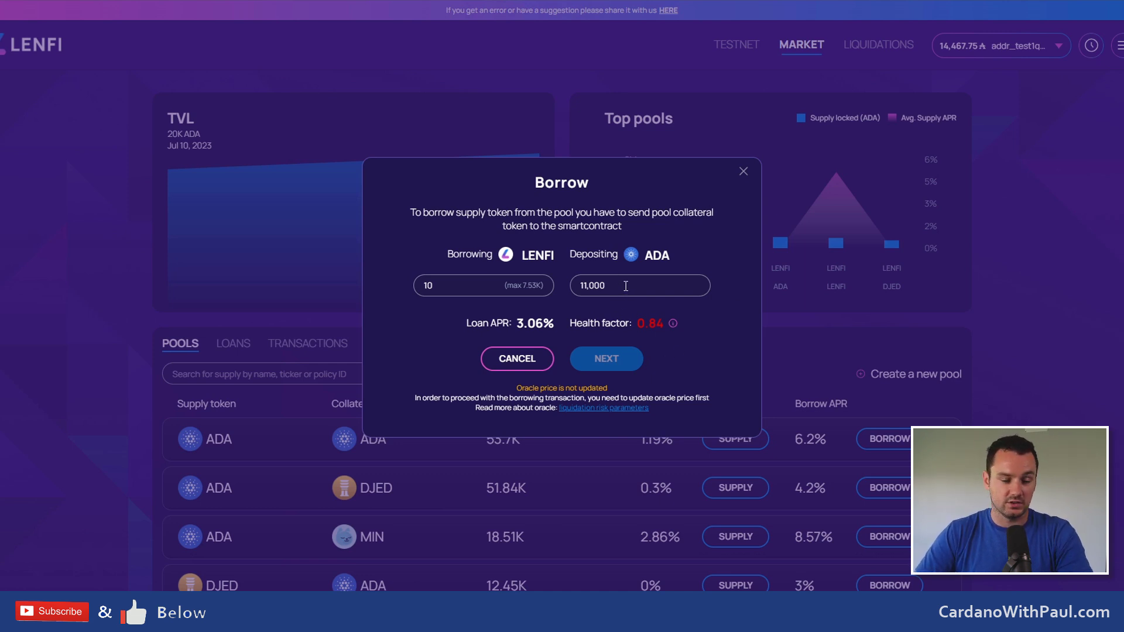
Step: Set the borrowed amount to 1 LENFI and the collateral to 1,500 ADA, and check the health factor and oracle notice
{"action": "key", "text": "BackSpace"}
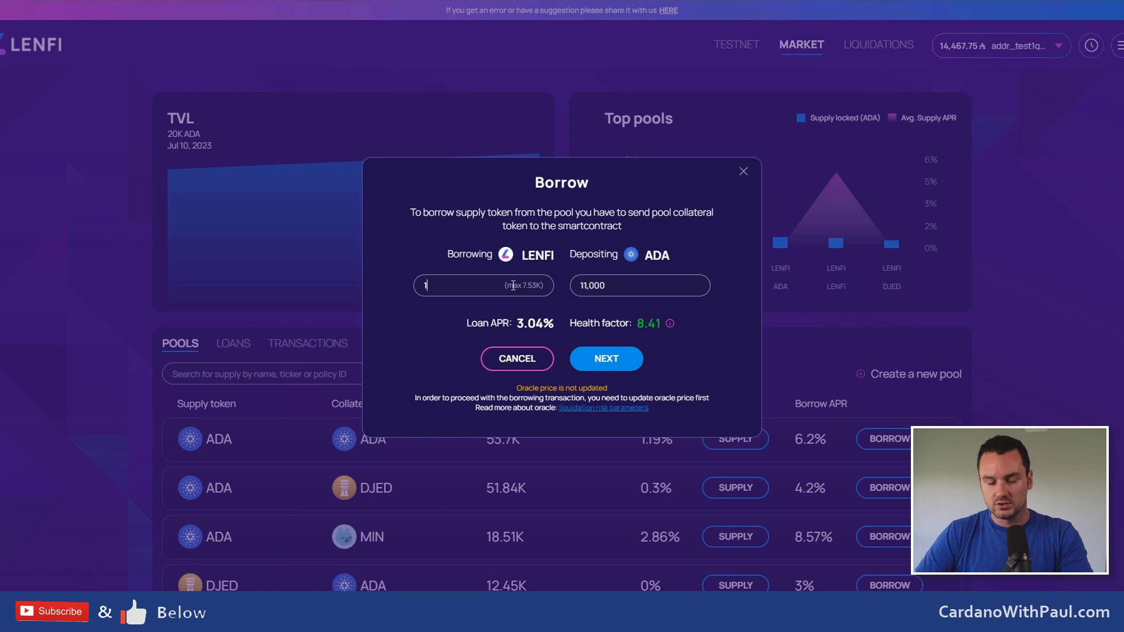
{"action": "key", "text": "Tab"}
{"action": "type", "text": "1500"}
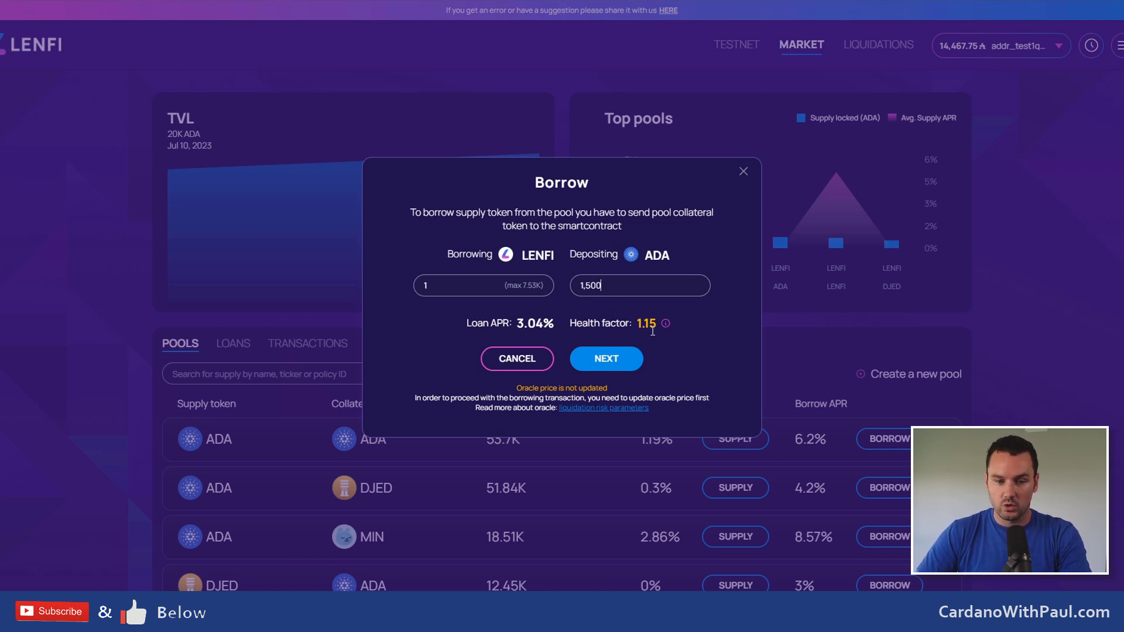
{"action": "mouse_move", "coordinate": [665, 324]}
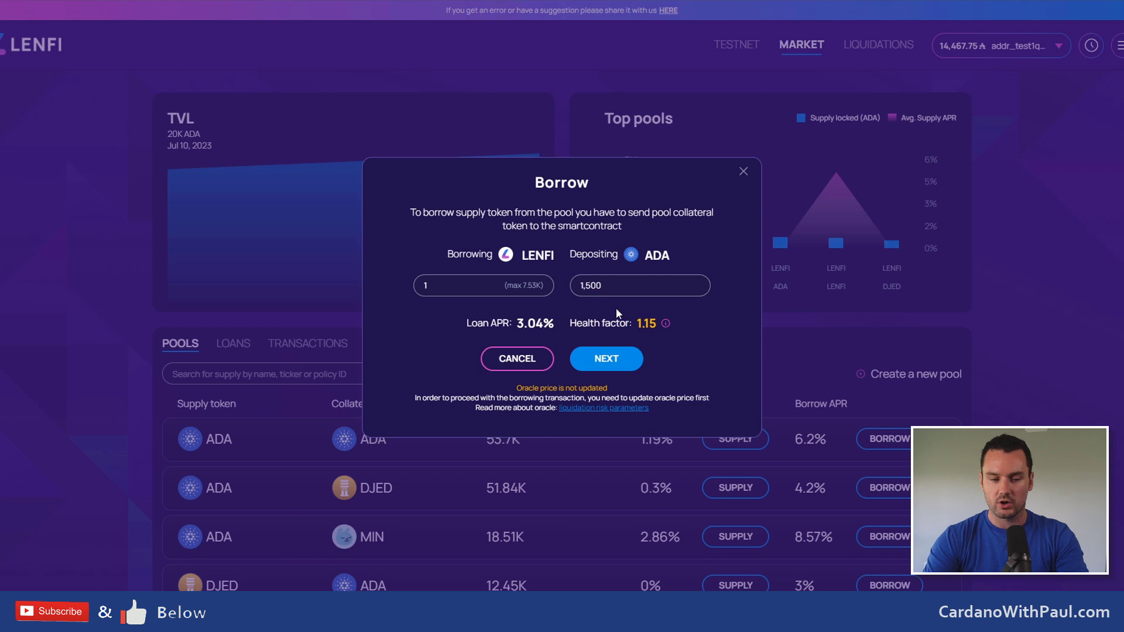
{"action": "left_click_drag", "start_coordinate": [530, 396], "coordinate": [559, 388]}
{"action": "left_click", "coordinate": [533, 388]}
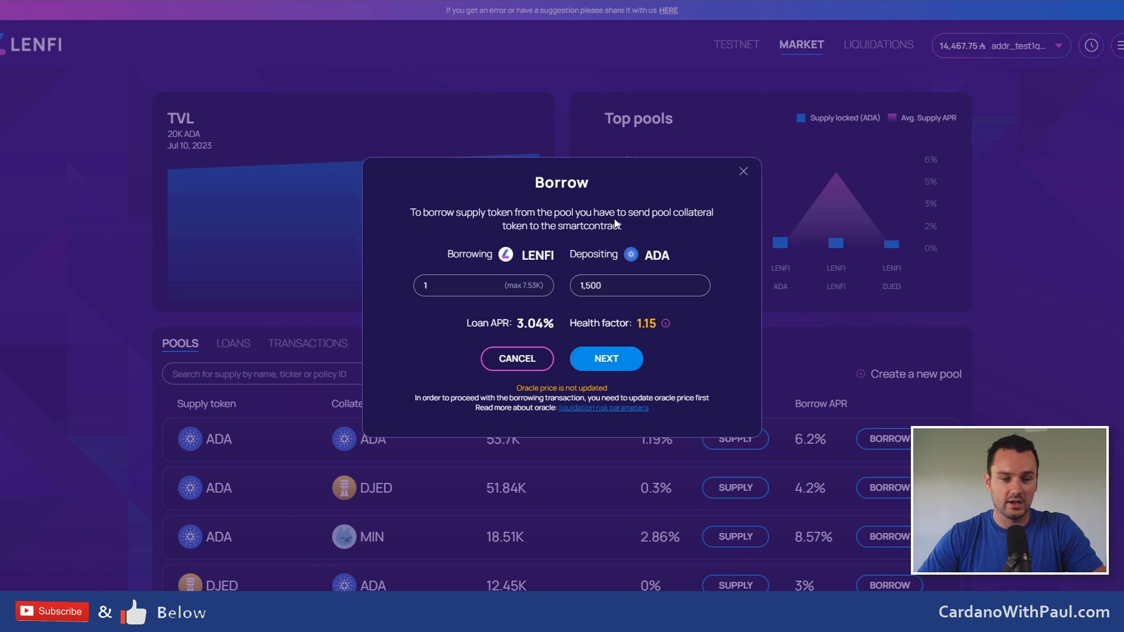
Step: Review the borrow summary and close it without confirming, returning to the loans list
{"action": "left_click", "coordinate": [611, 363]}
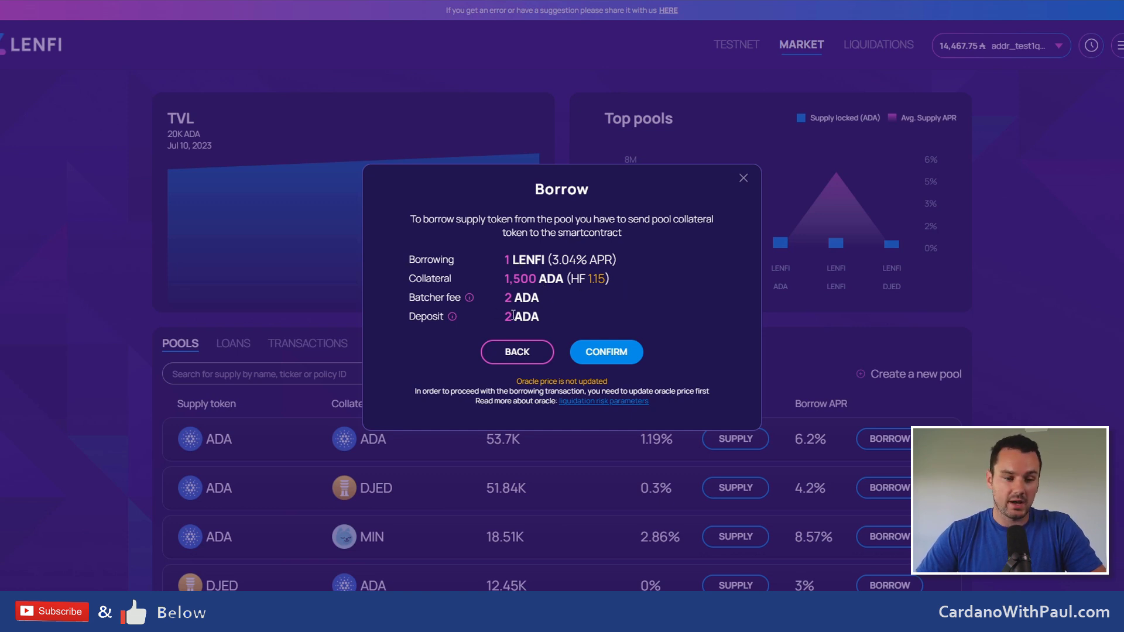
{"action": "left_click", "coordinate": [743, 179]}
{"action": "left_click", "coordinate": [249, 349]}
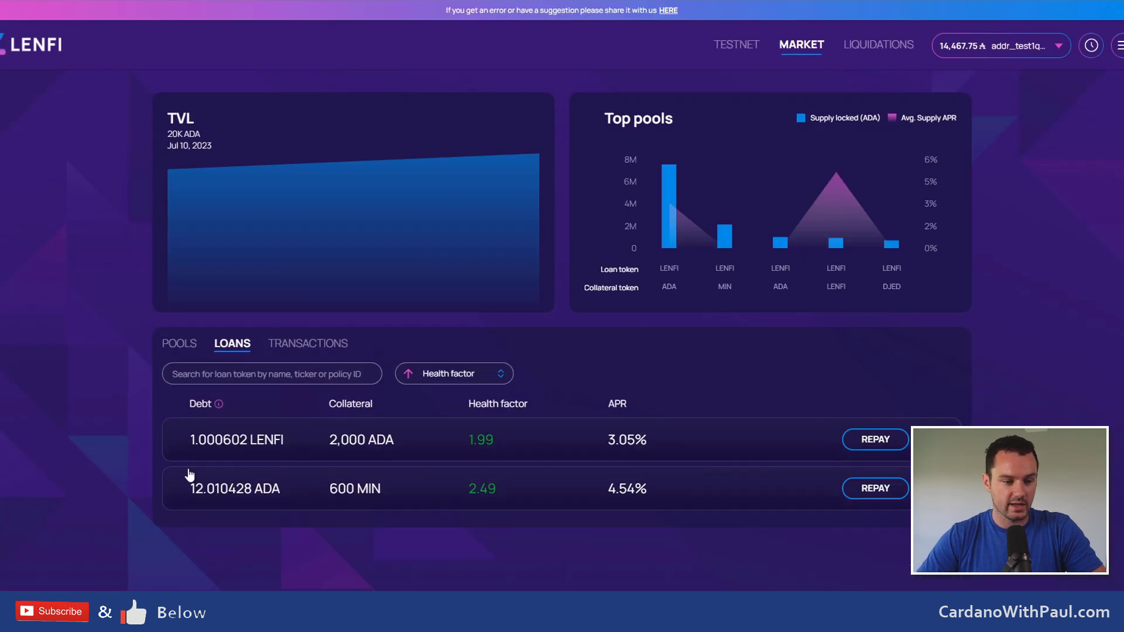